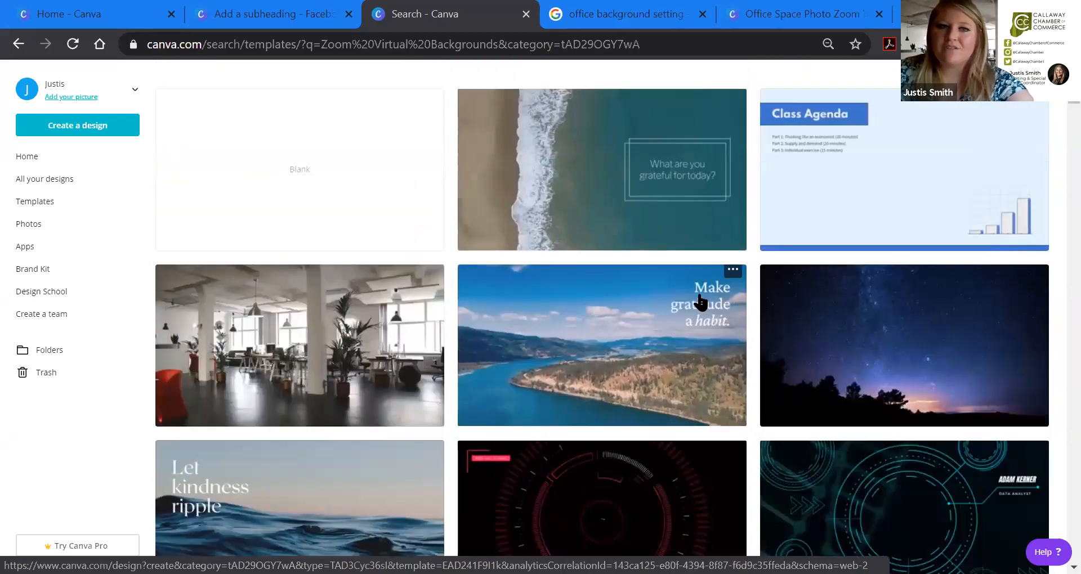
scroll(699, 303, "up", 2)
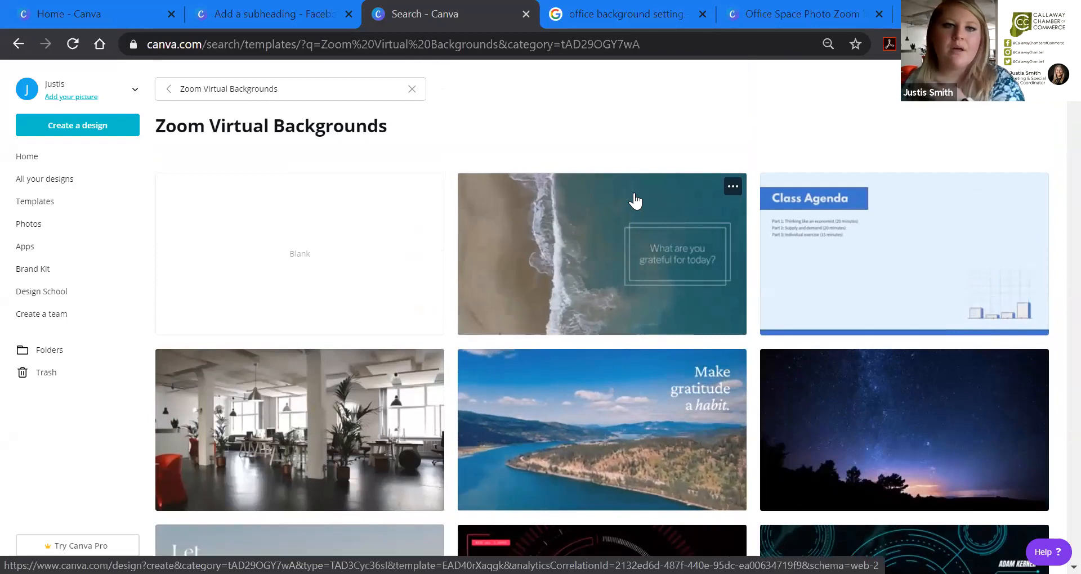
left_click(77, 13)
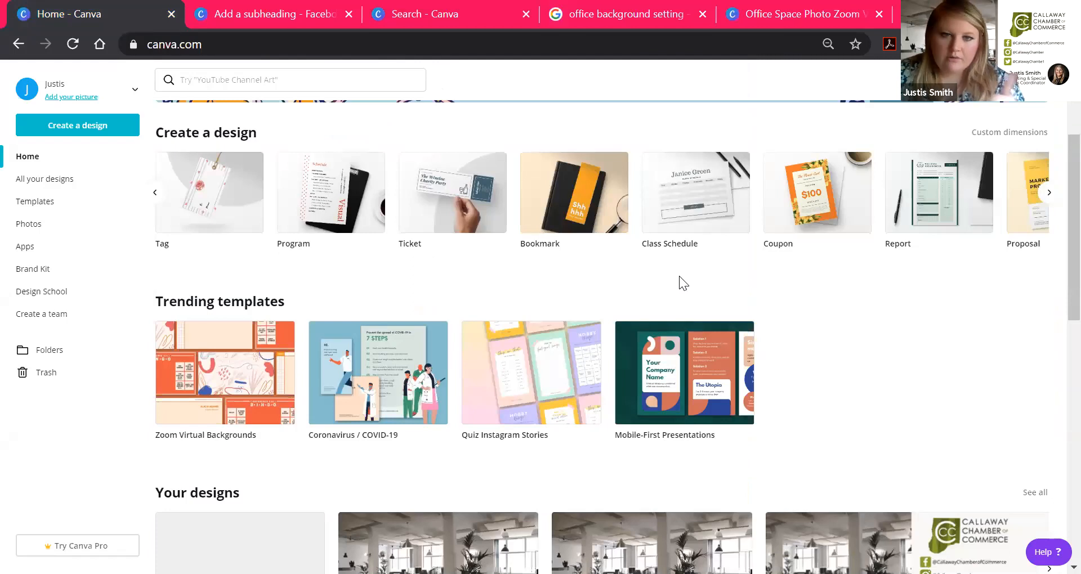
scroll(675, 284, "up", 3)
scroll(671, 290, "down", 2)
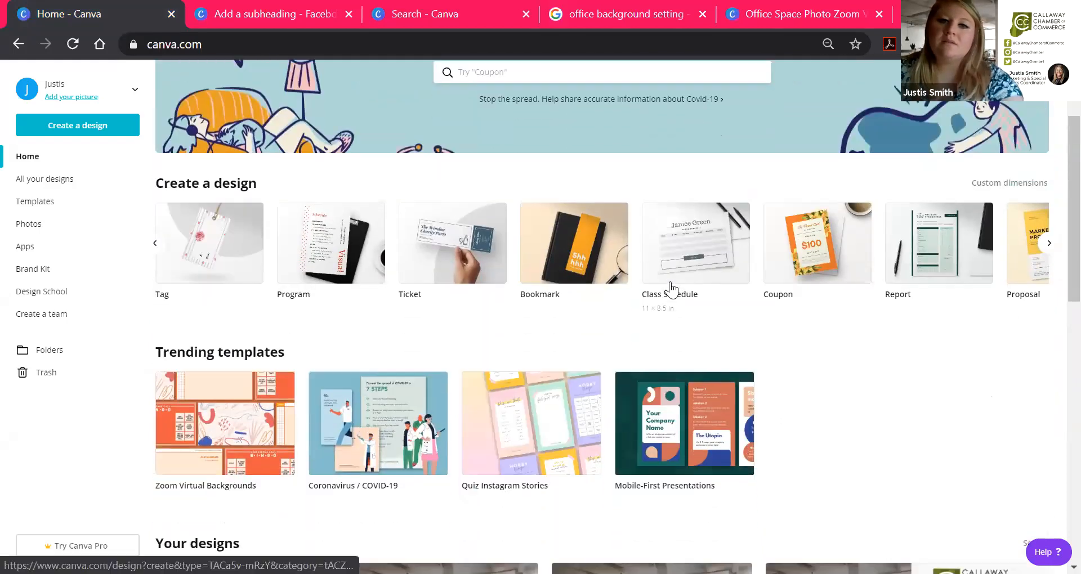
scroll(671, 289, "down", 1)
scroll(584, 276, "up", 3)
scroll(586, 276, "down", 3)
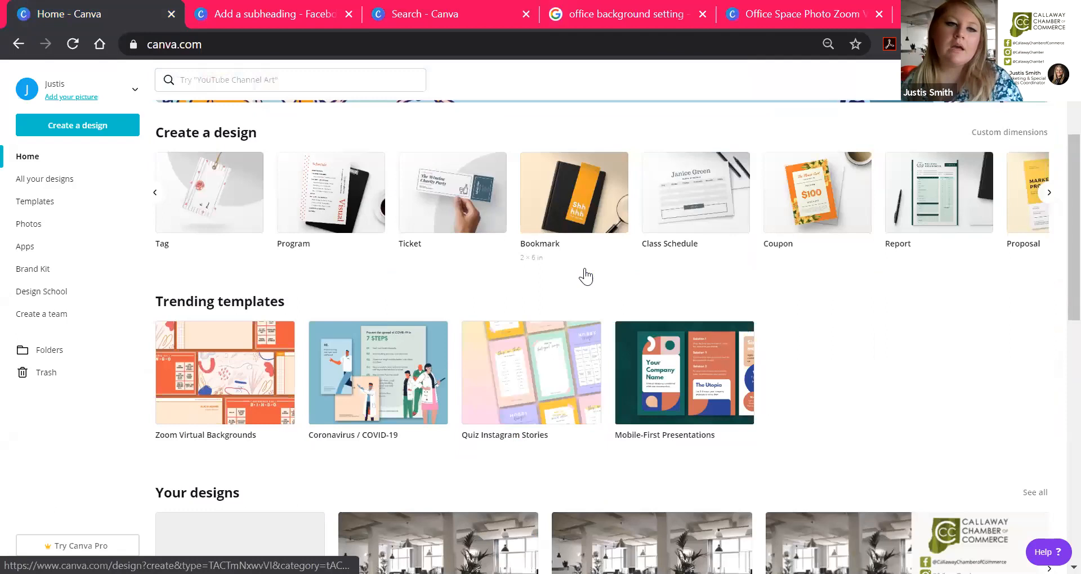
scroll(435, 269, "up", 3)
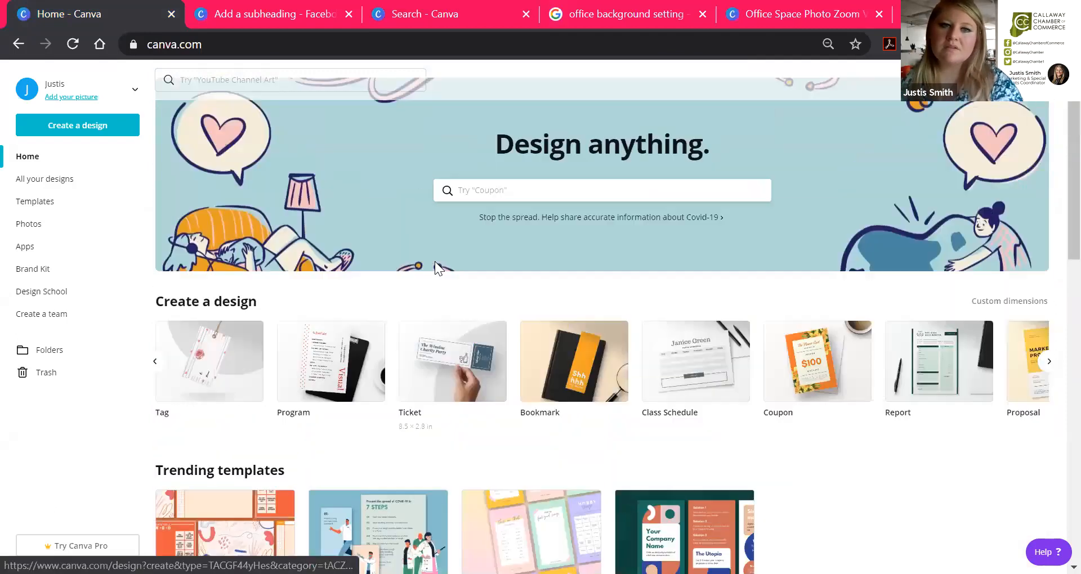
scroll(434, 264, "down", 3)
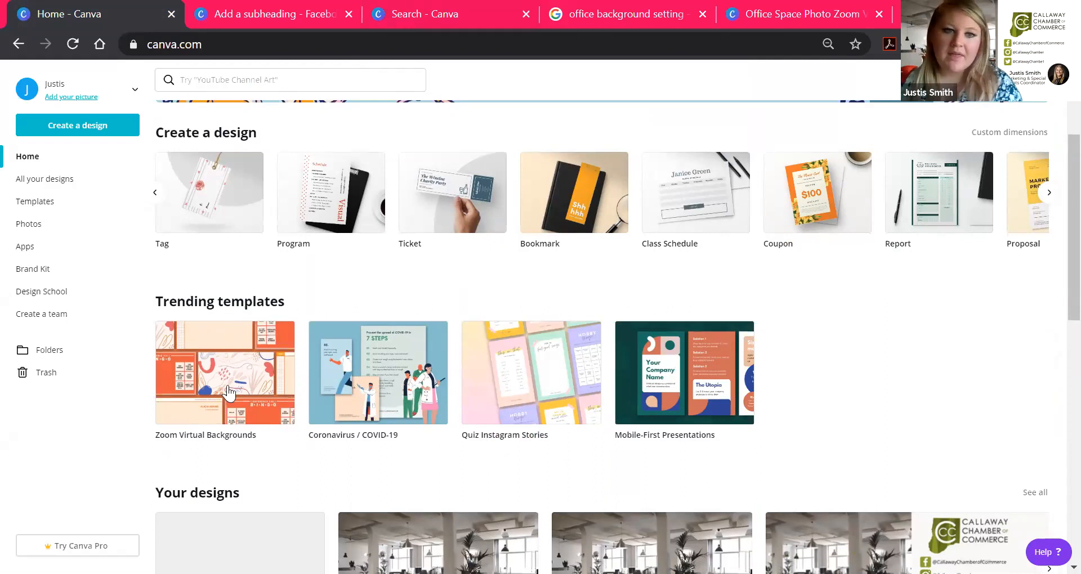
left_click(408, 27)
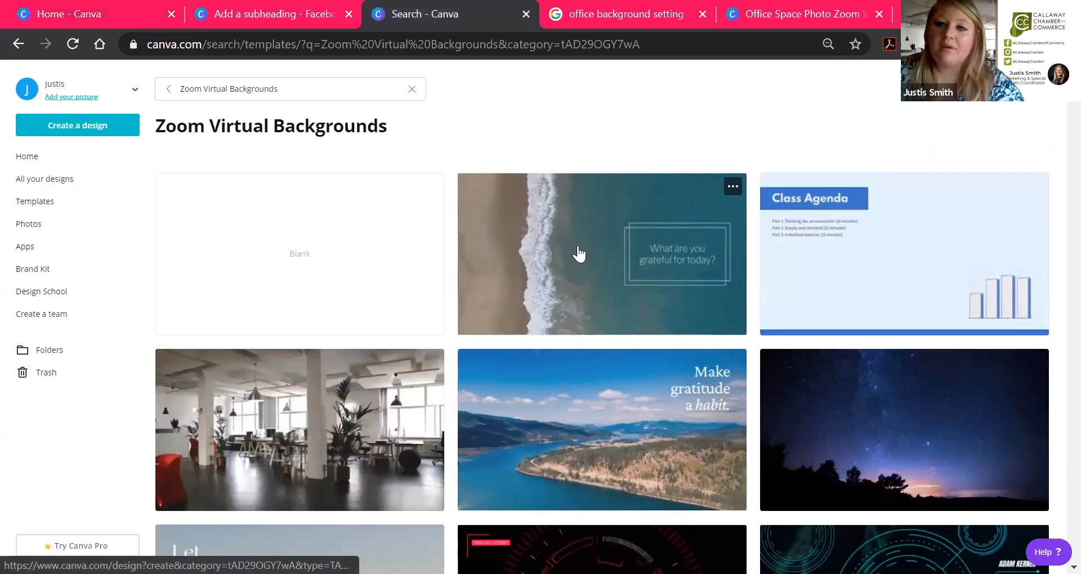
scroll(584, 260, "down", 5)
scroll(590, 261, "down", 7)
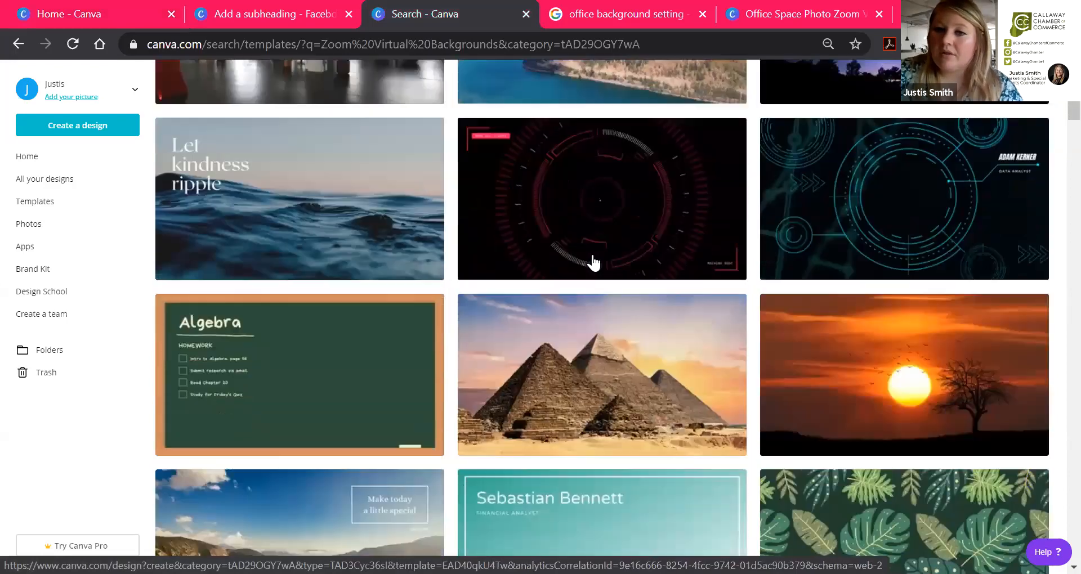
scroll(610, 288, "down", 5)
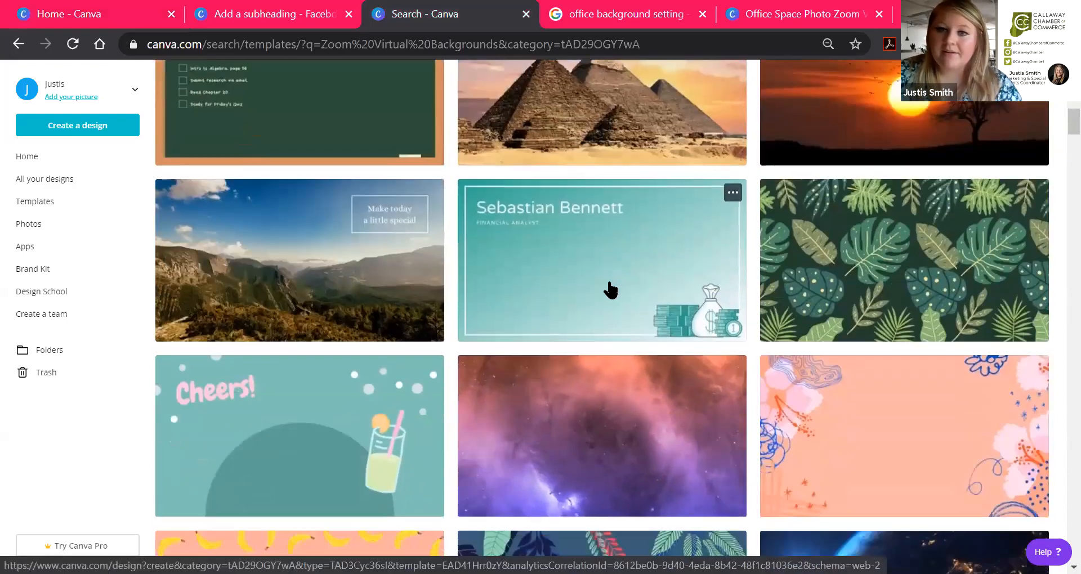
scroll(609, 289, "down", 6)
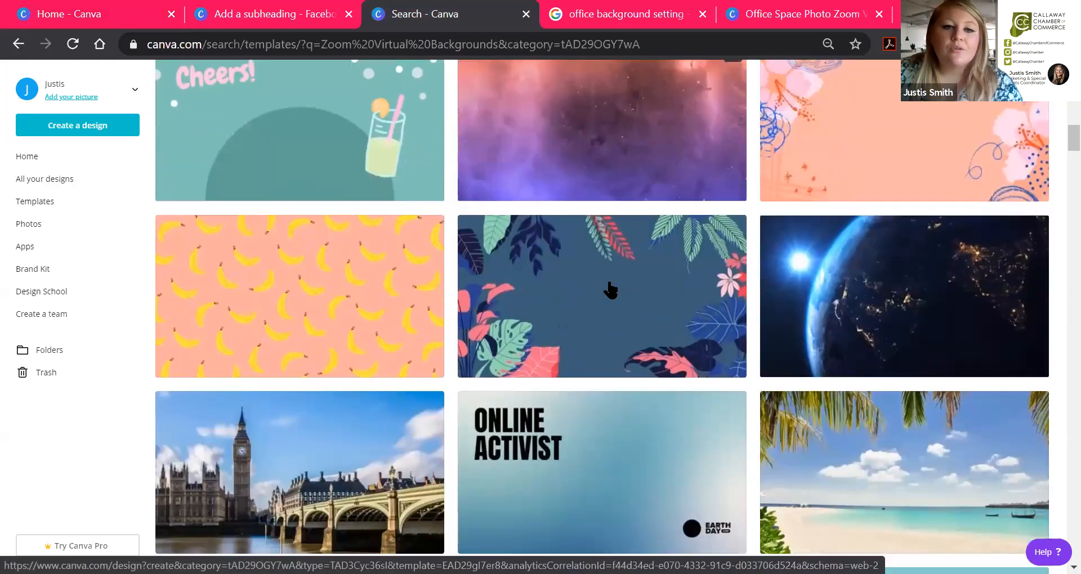
scroll(610, 289, "down", 10)
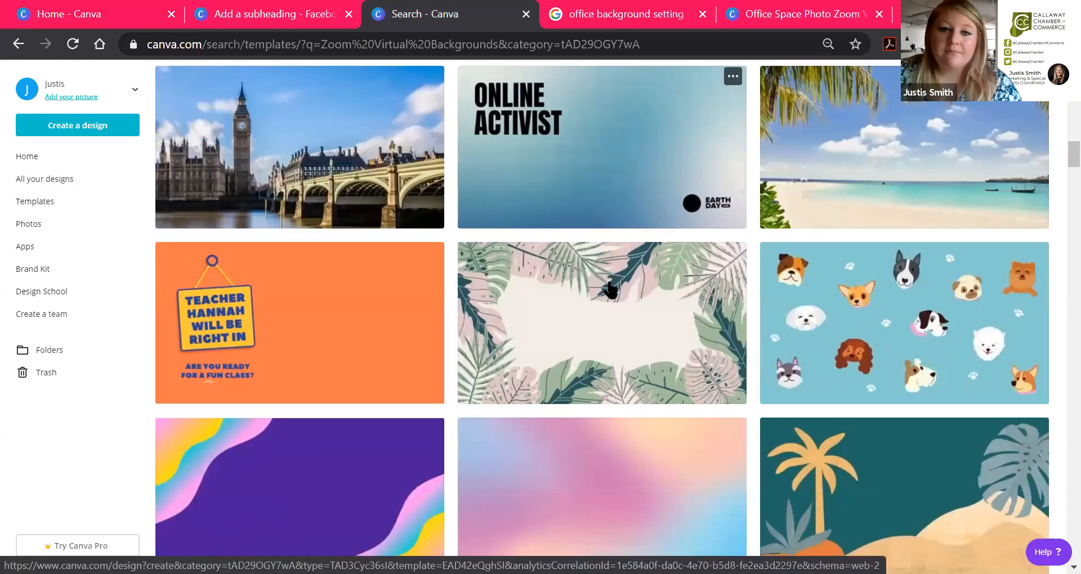
scroll(609, 289, "down", 8)
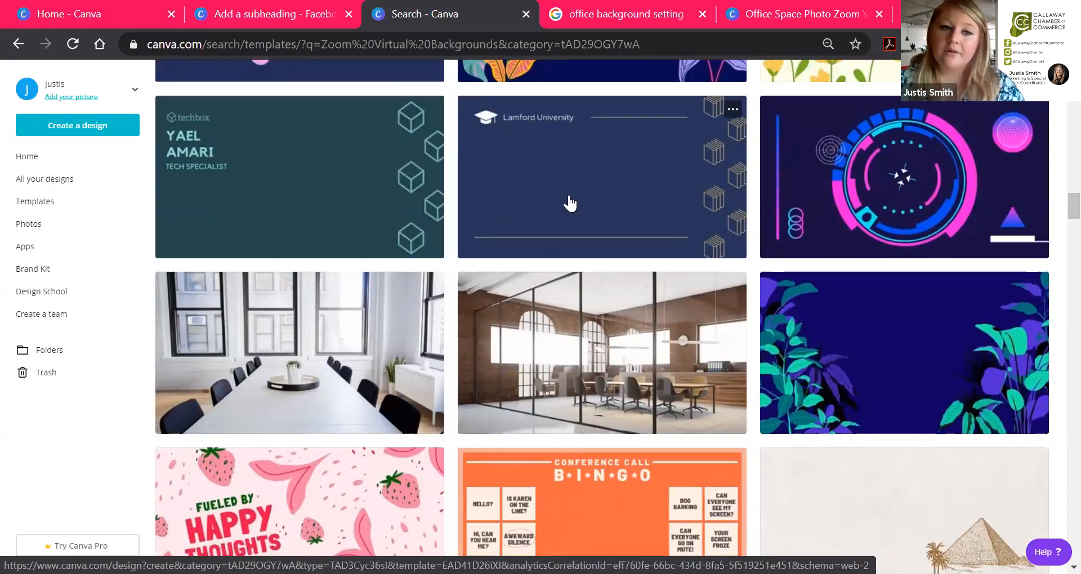
scroll(570, 203, "down", 4)
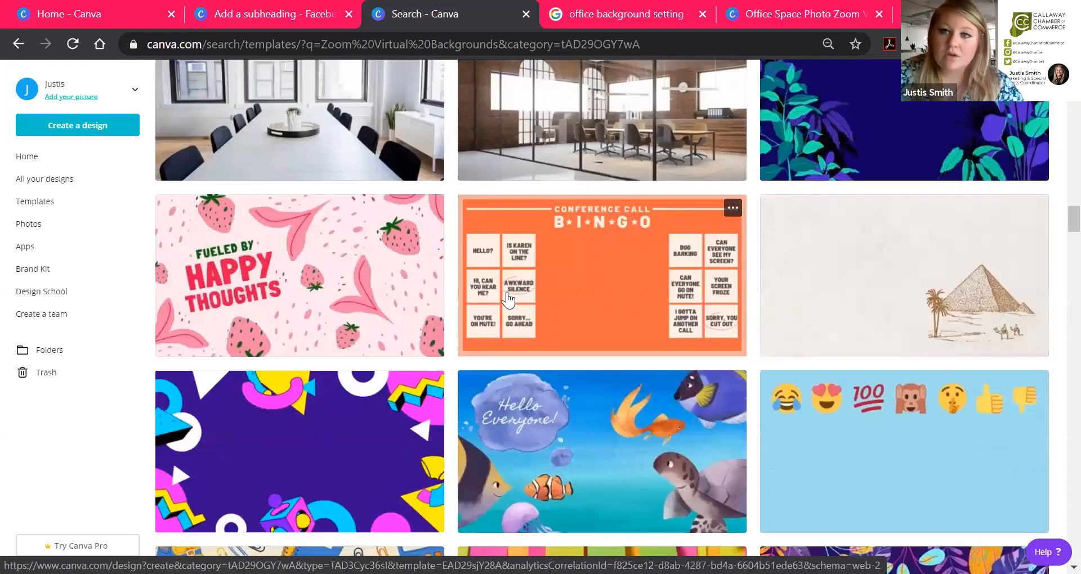
scroll(357, 323, "up", 12)
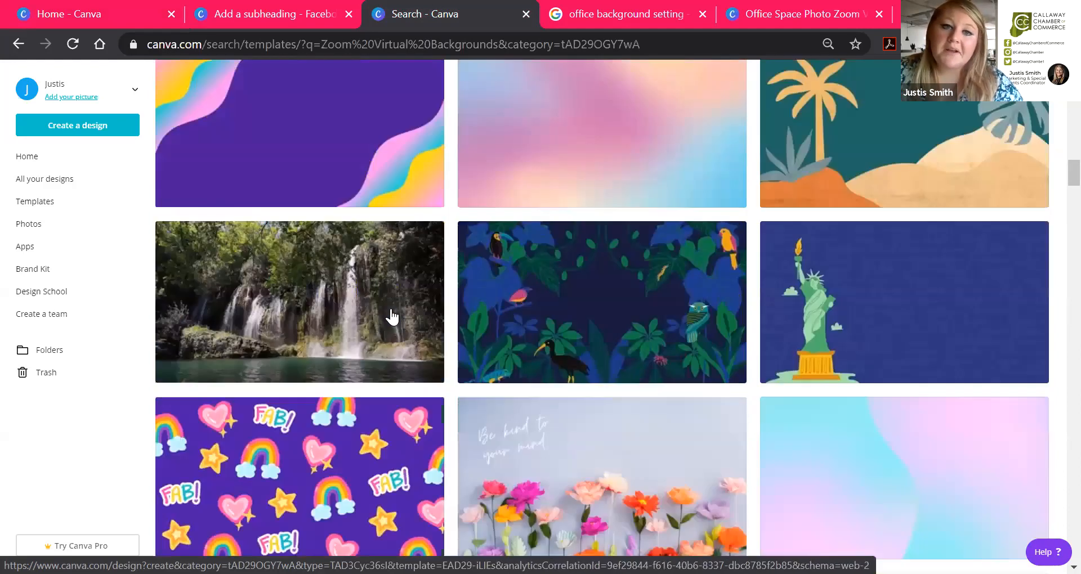
scroll(392, 317, "up", 15)
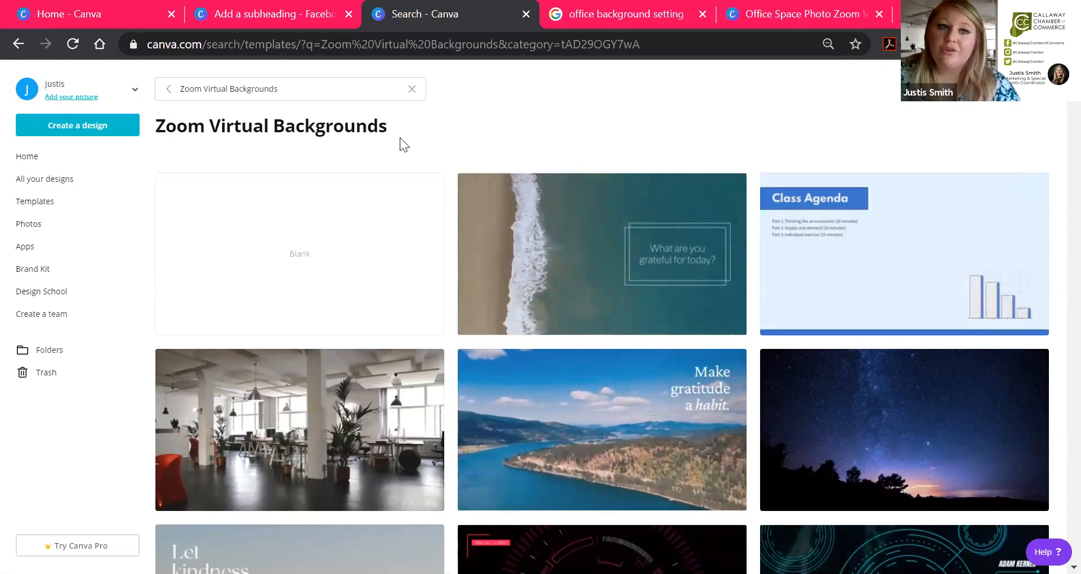
left_click(83, 12)
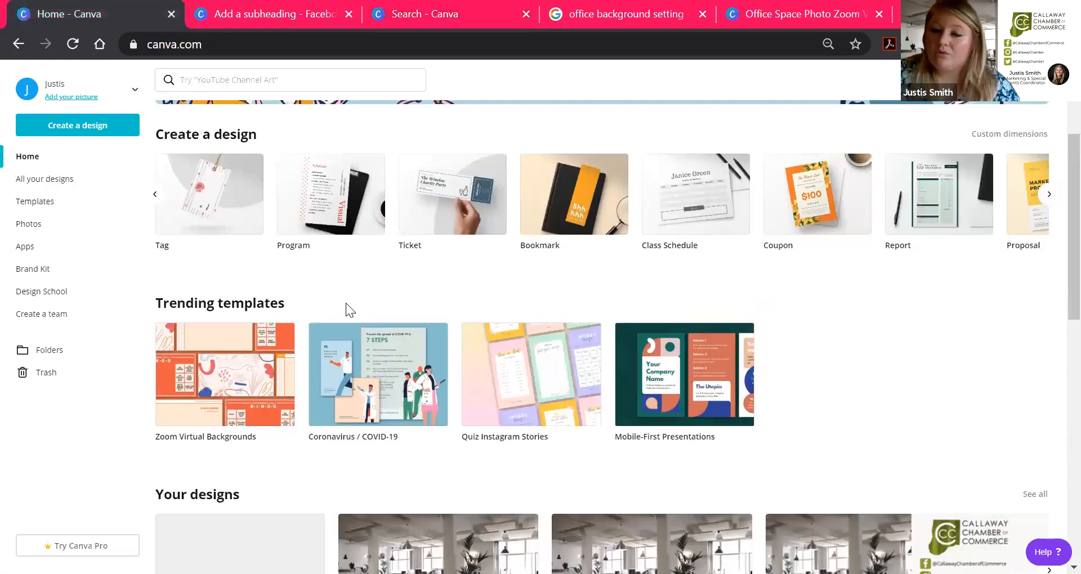
scroll(345, 303, "up", 3)
left_click(401, 13)
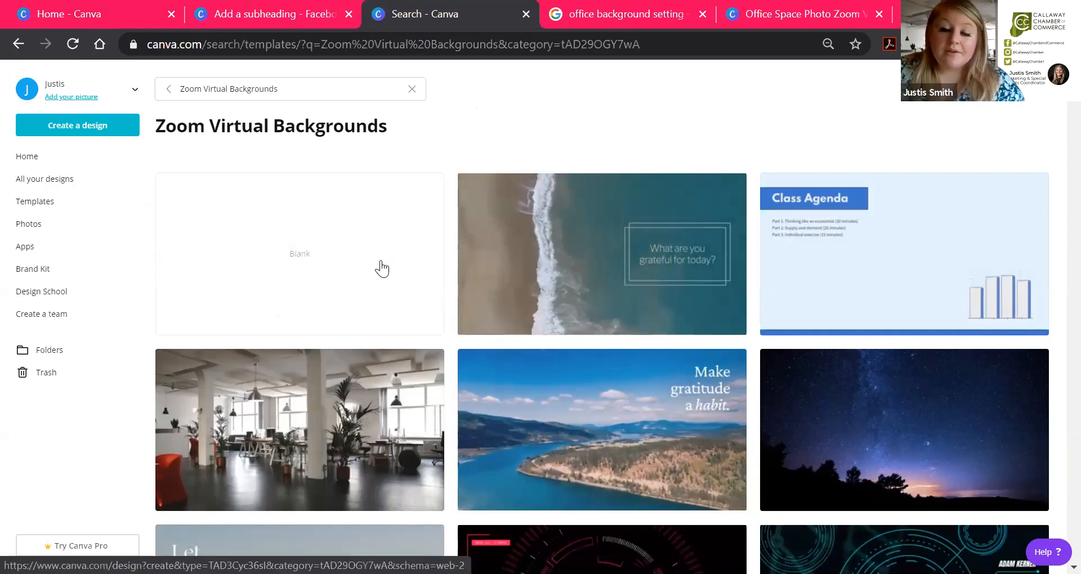
Step: Start a blank Zoom virtual background design, then check the office-photo example and the image search results
left_click(295, 265)
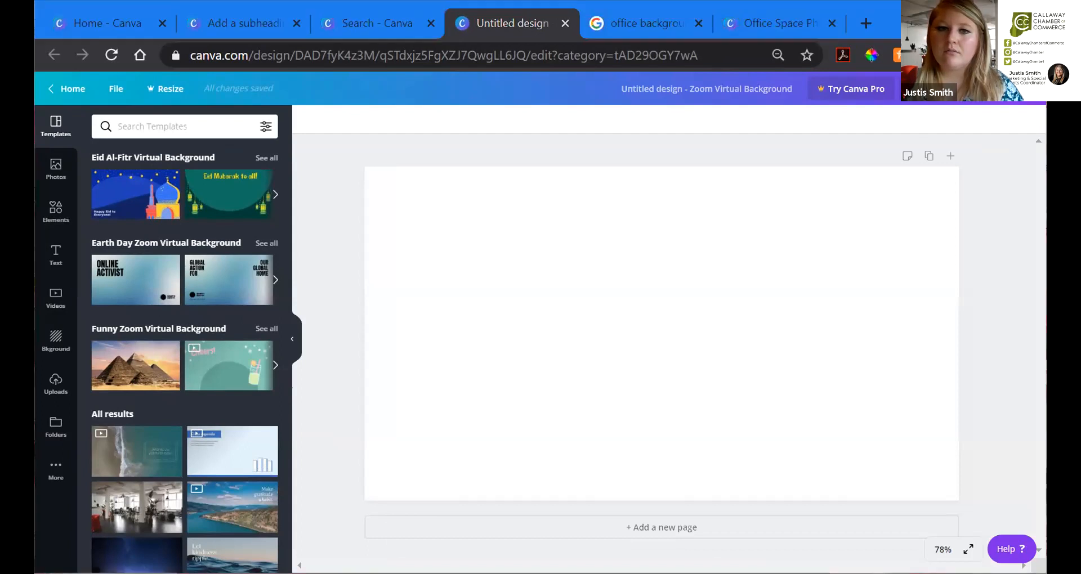
left_click(789, 20)
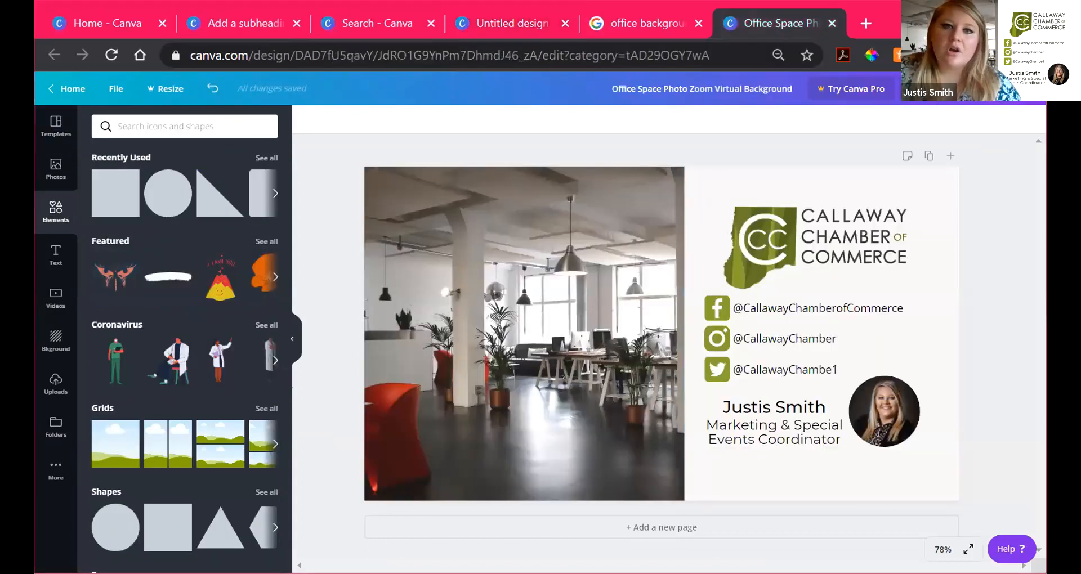
left_click(646, 22)
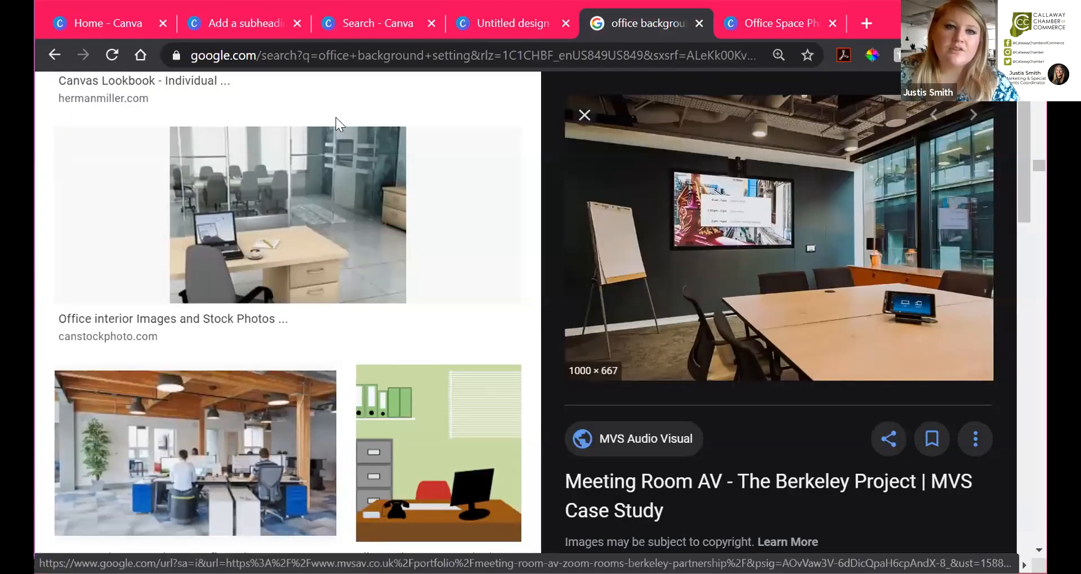
Step: Drag the meeting-room office photo from Google Images onto the blank Untitled design
scroll(350, 176, "up", 15)
scroll(361, 226, "up", 10)
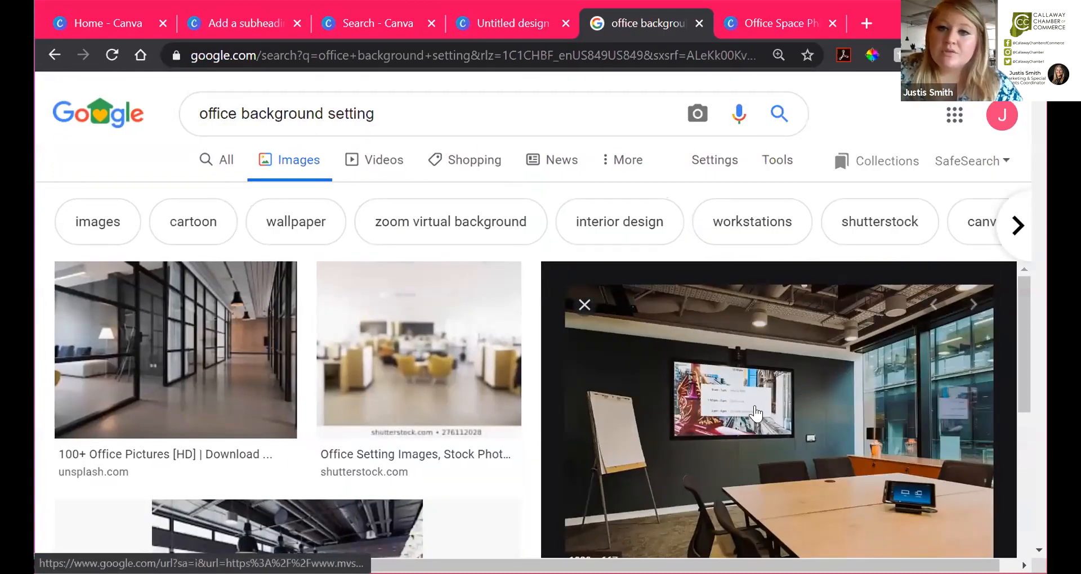
left_click_drag(769, 411, 771, 413)
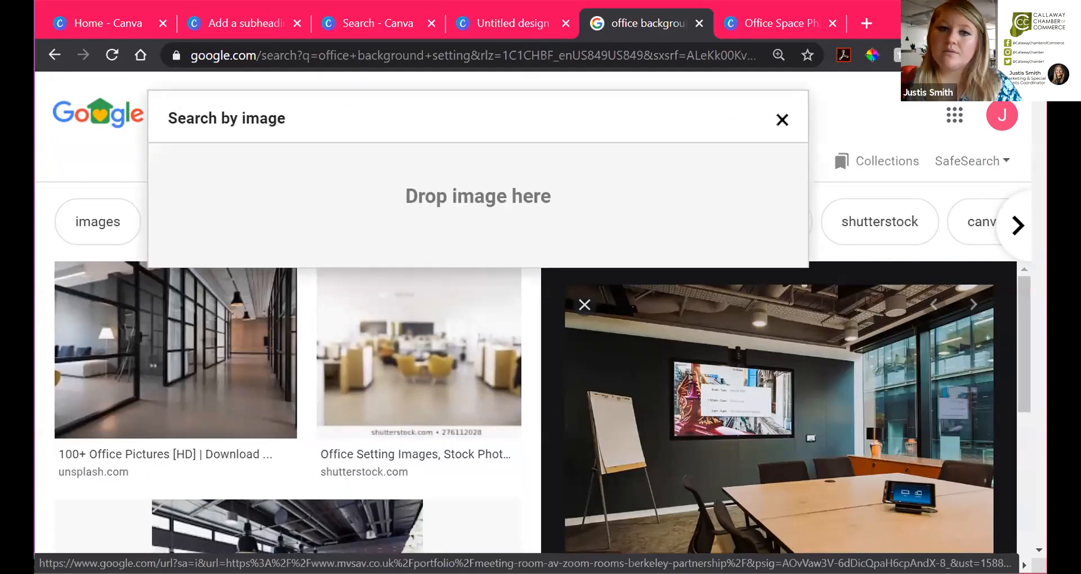
left_click_drag(856, 144, 670, 194)
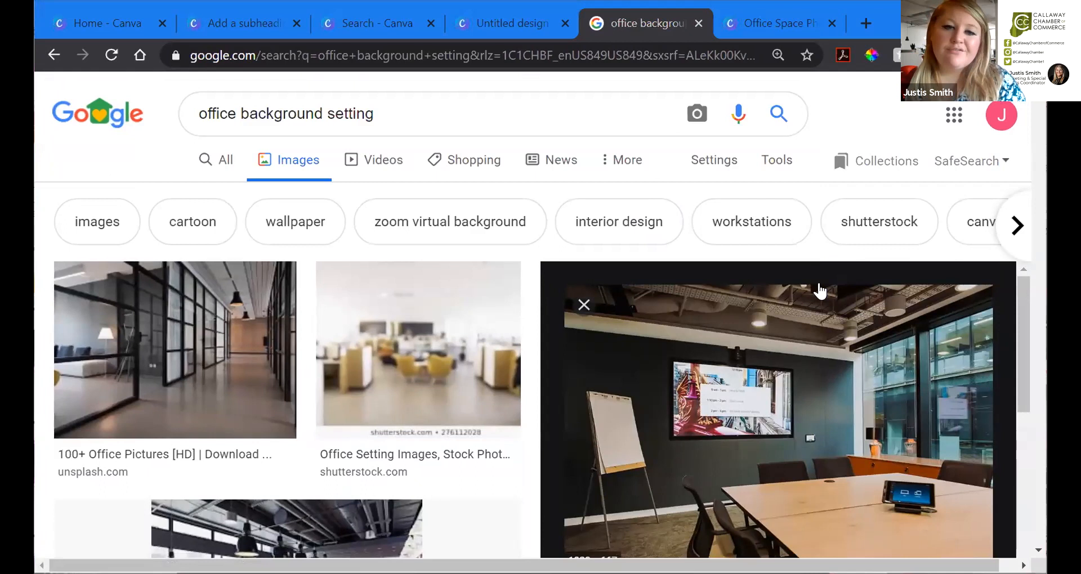
scroll(760, 349, "down", 5)
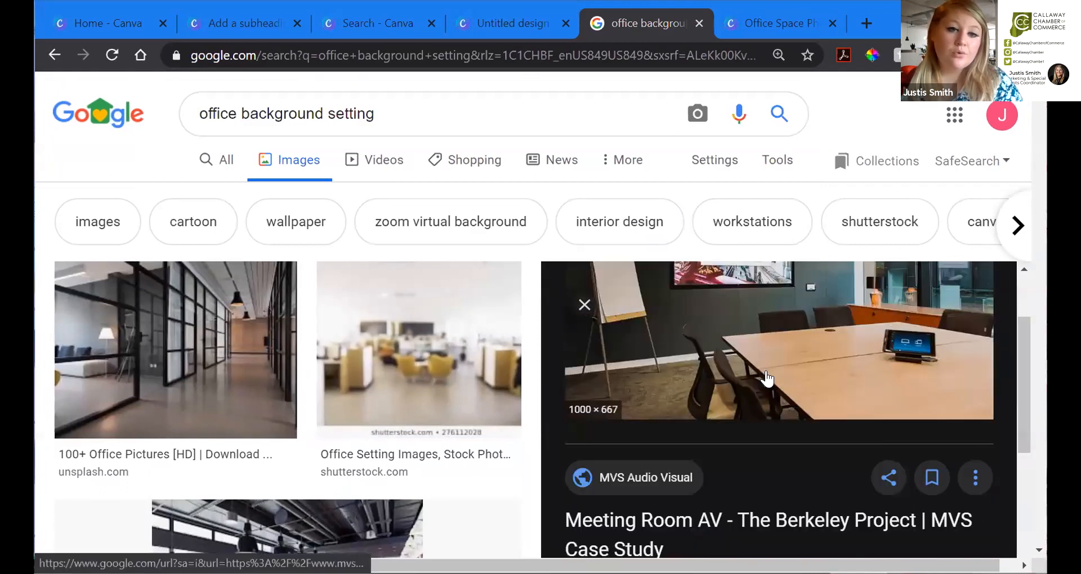
scroll(765, 378, "up", 5)
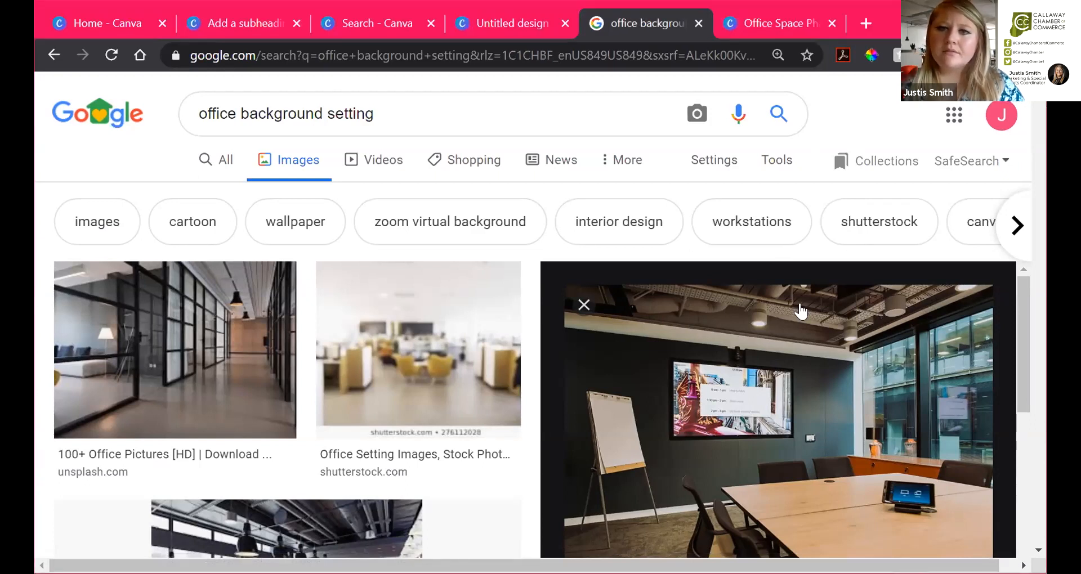
left_click(475, 19)
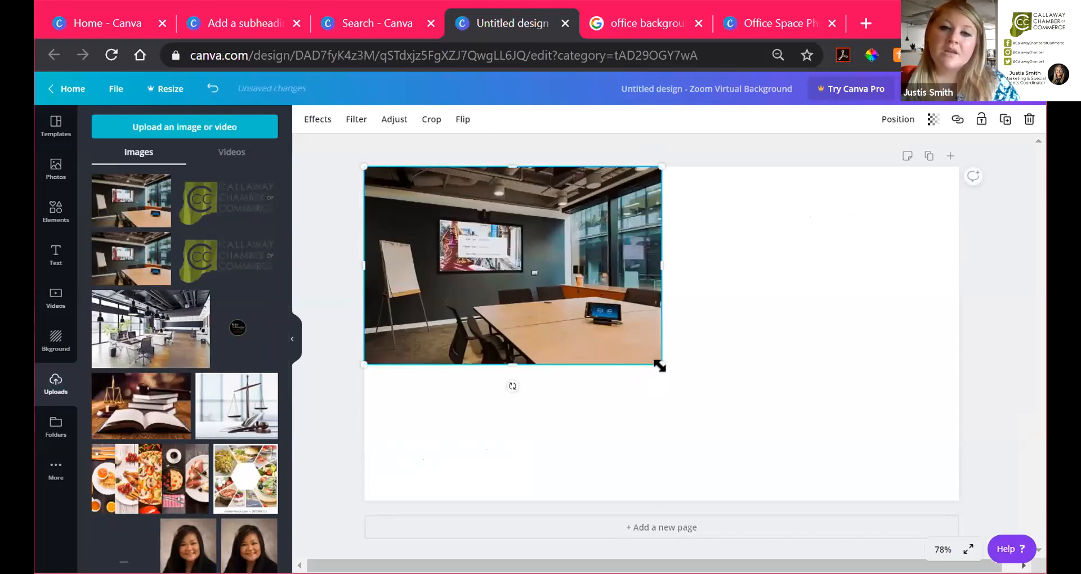
Step: Enlarge the meeting-room photo to fill the page height, leaving a blank strip on the right
left_click_drag(663, 363, 882, 477)
left_click(808, 151)
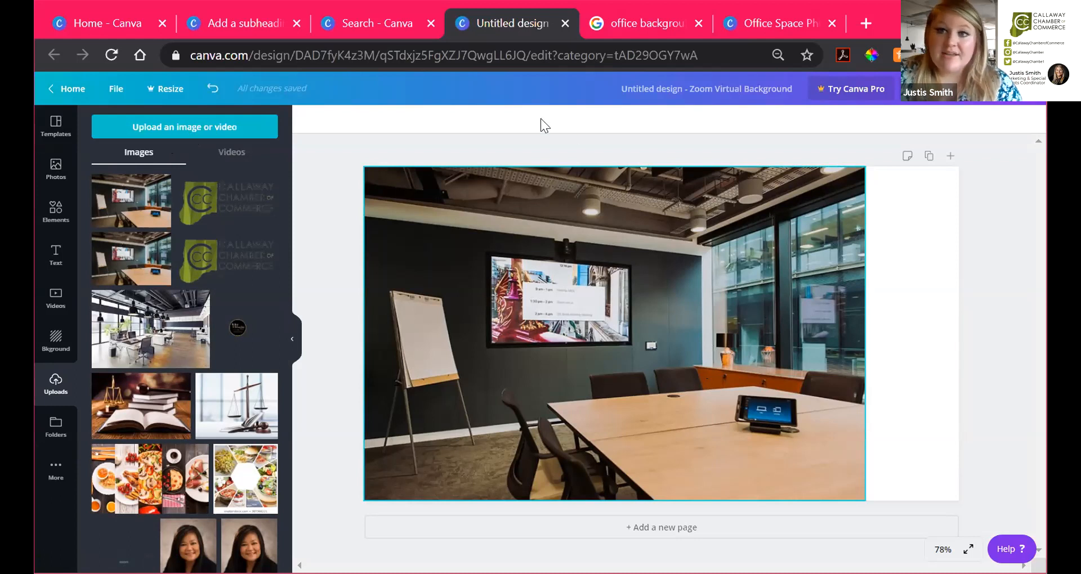
left_click(190, 124)
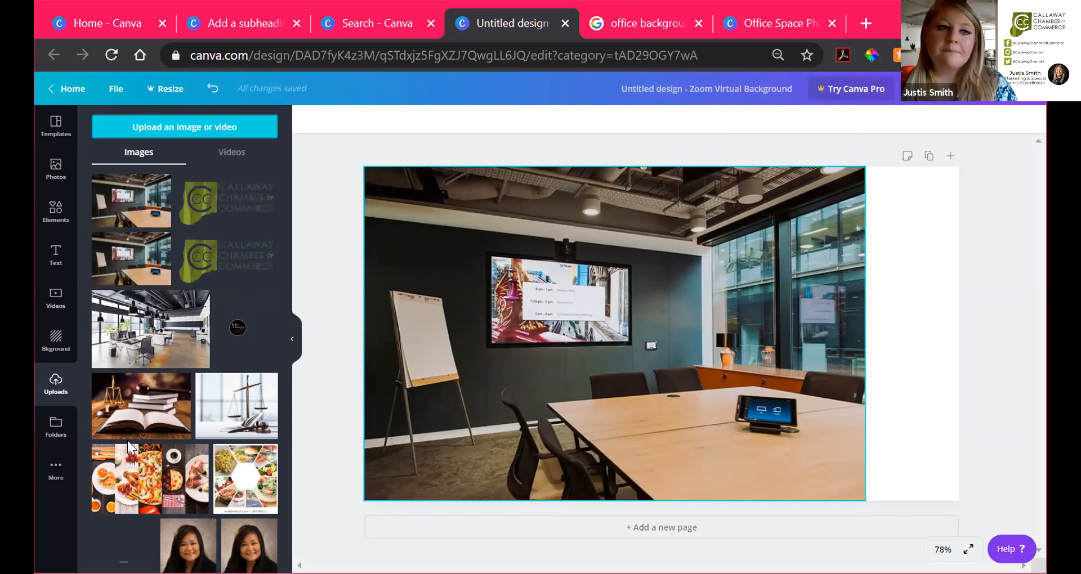
left_click(52, 351)
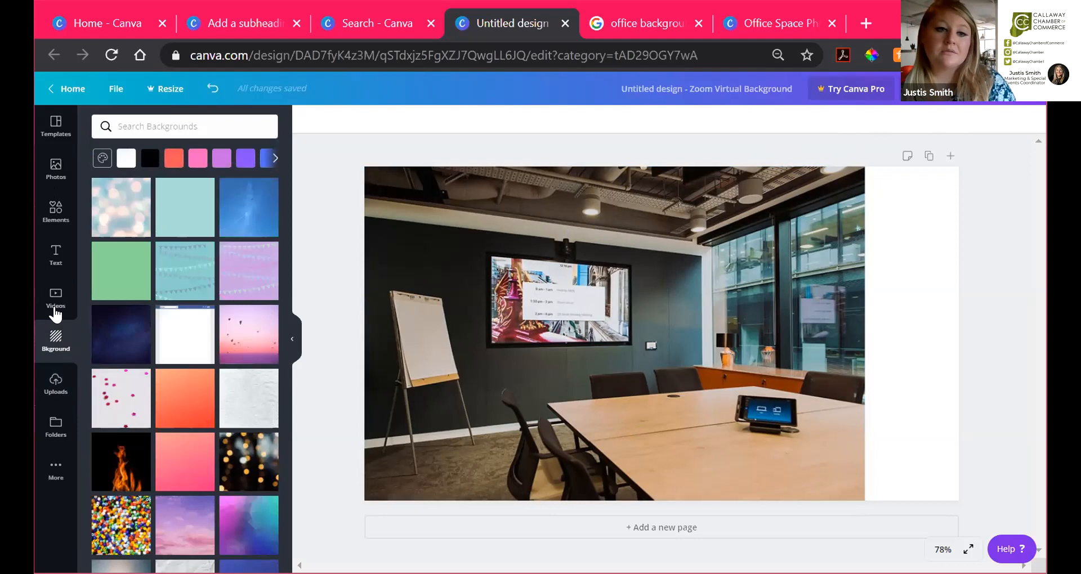
Step: Try bokeh, plain teal and rainbow glitter page backgrounds while moving the office photo lower-left
left_click_drag(664, 325, 592, 525)
left_click(225, 481)
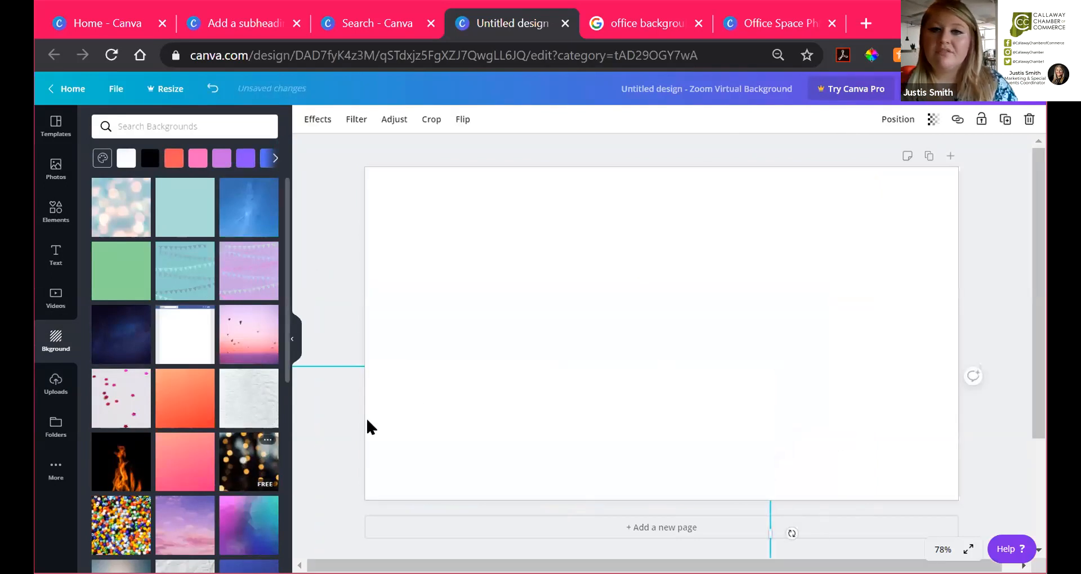
left_click_drag(512, 450, 324, 363)
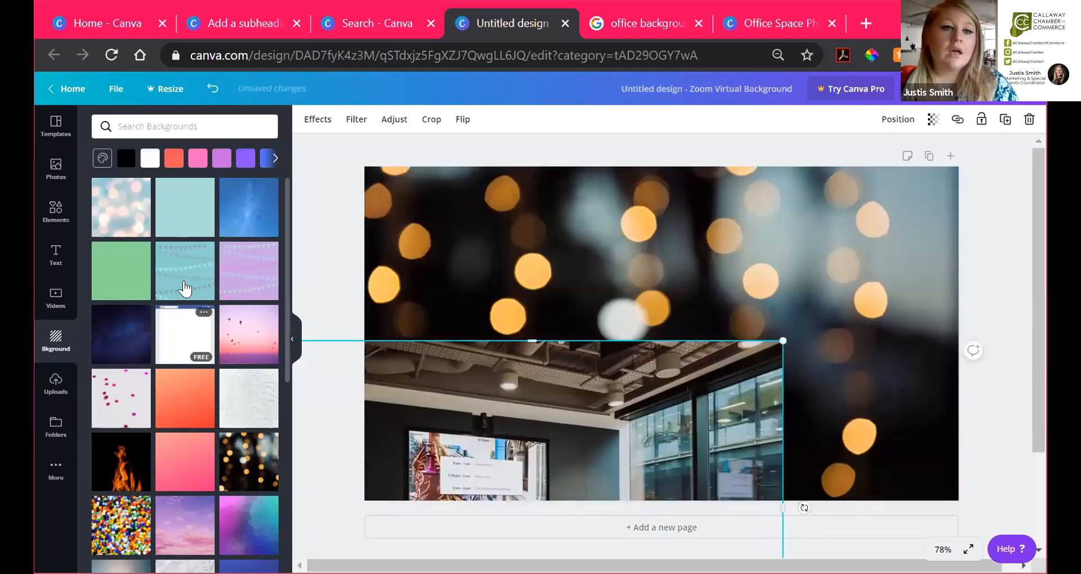
left_click(182, 210)
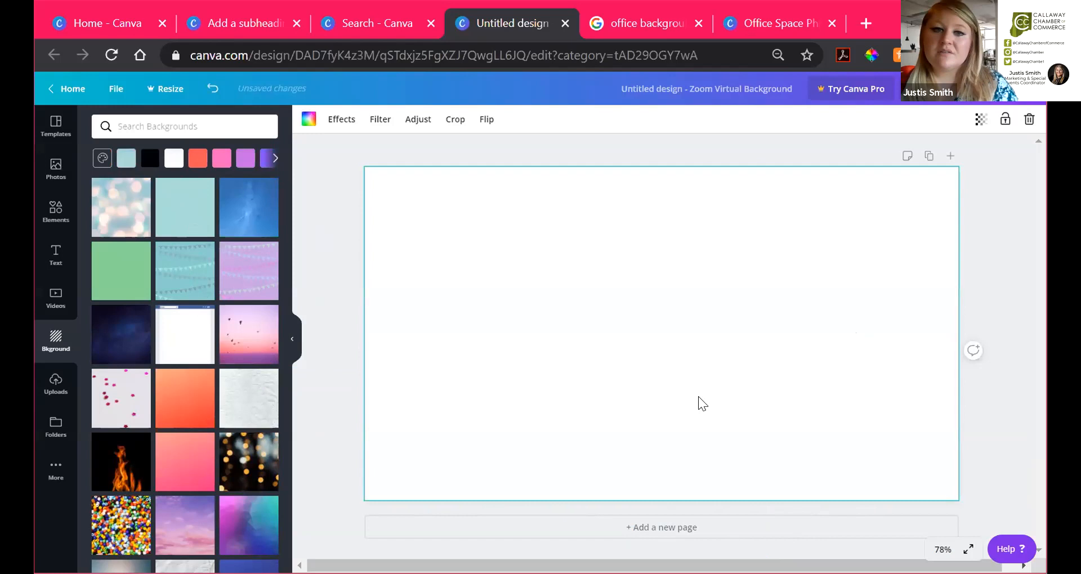
scroll(224, 466, "down", 8)
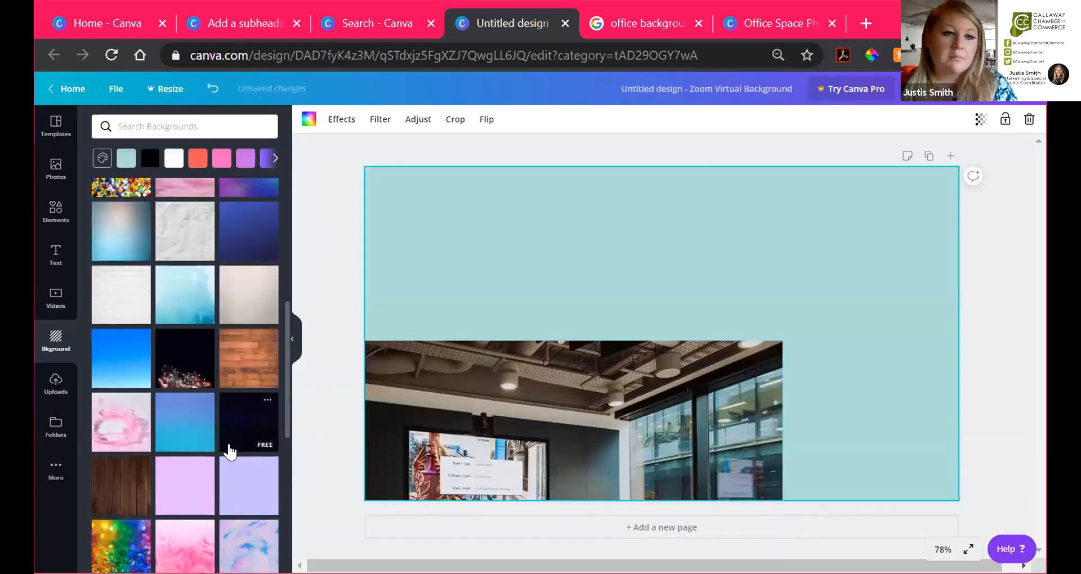
left_click(121, 371)
left_click_drag(593, 437, 699, 446)
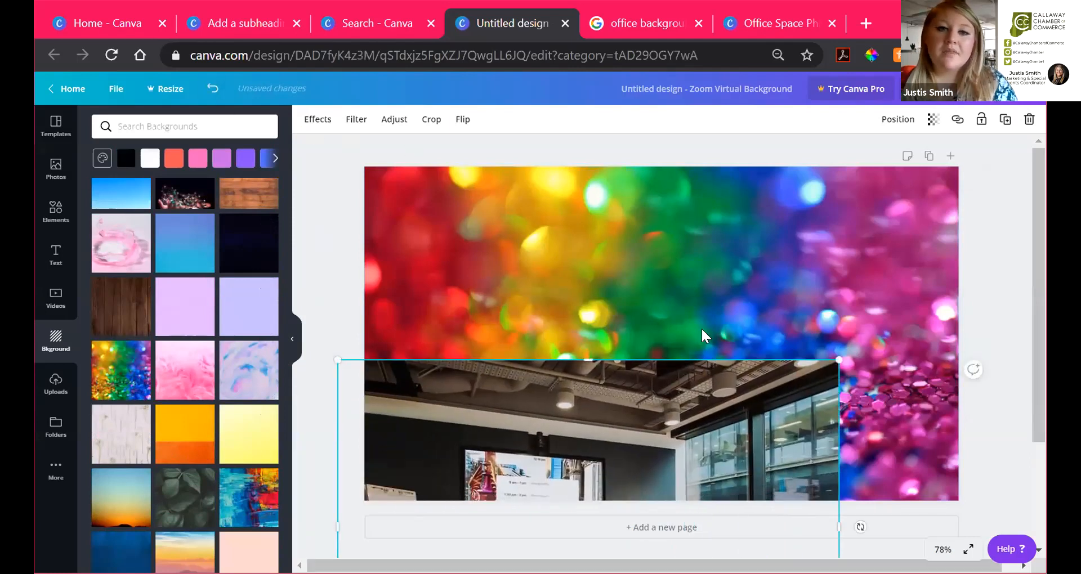
Step: Undo the background experiments until the page is plain white again
left_click(212, 90)
left_click(212, 90)
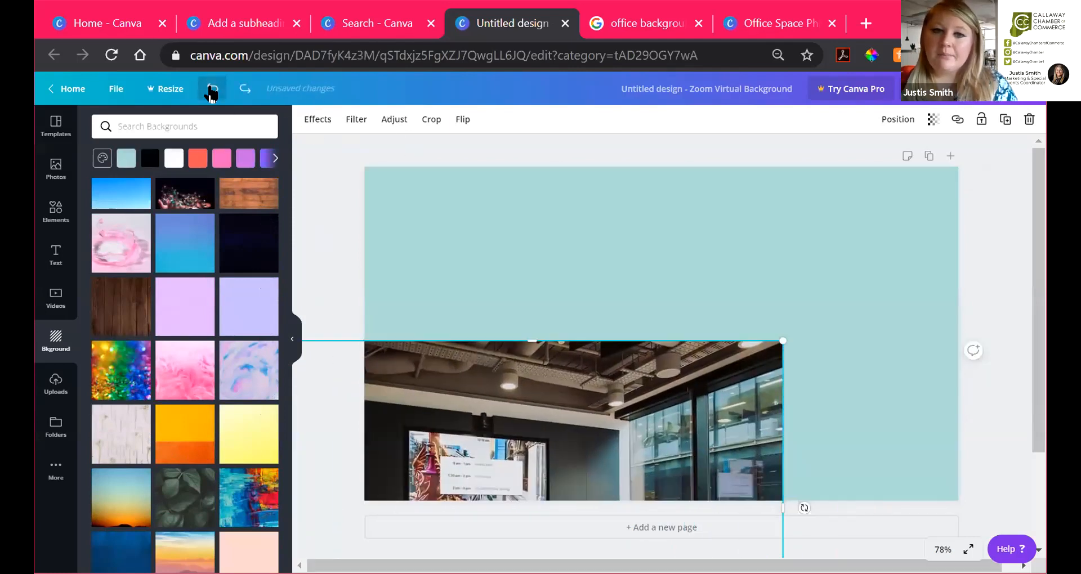
left_click(211, 90)
left_click(212, 90)
left_click(211, 90)
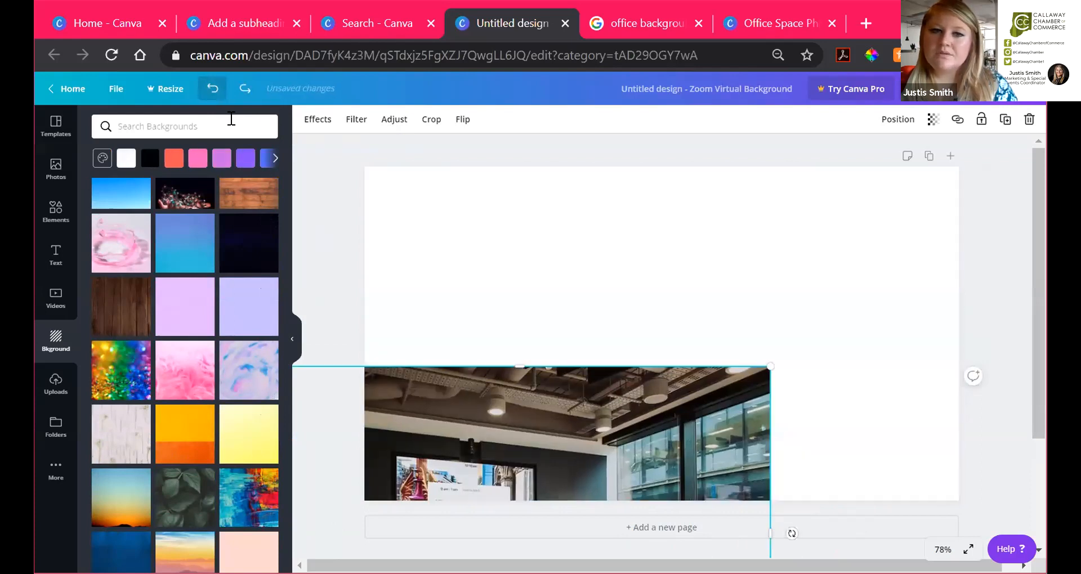
Step: Move the office photo back to the top left of the page
left_click_drag(648, 468, 737, 264)
left_click(928, 280)
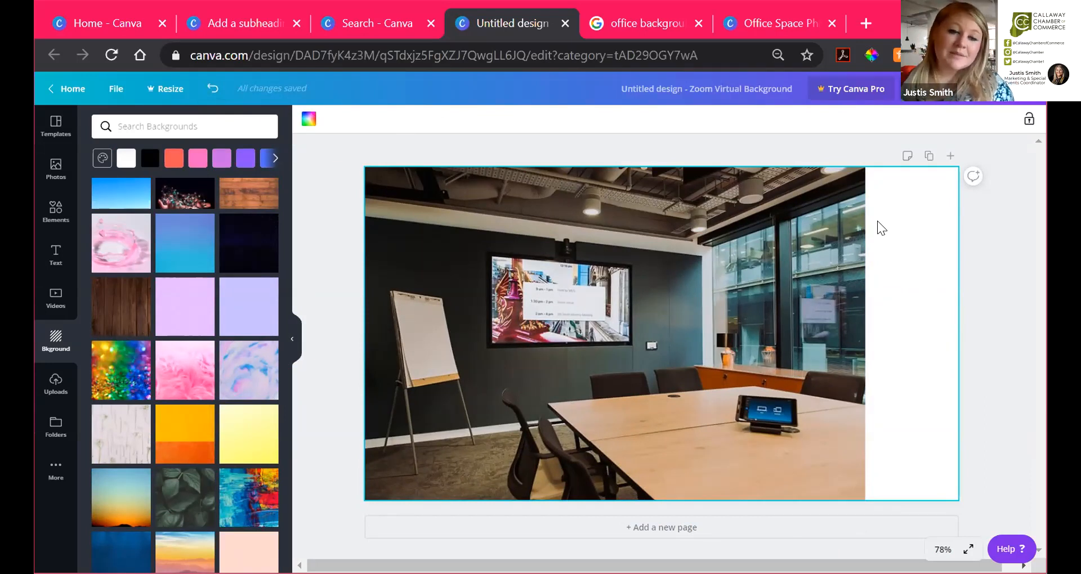
left_click(812, 147)
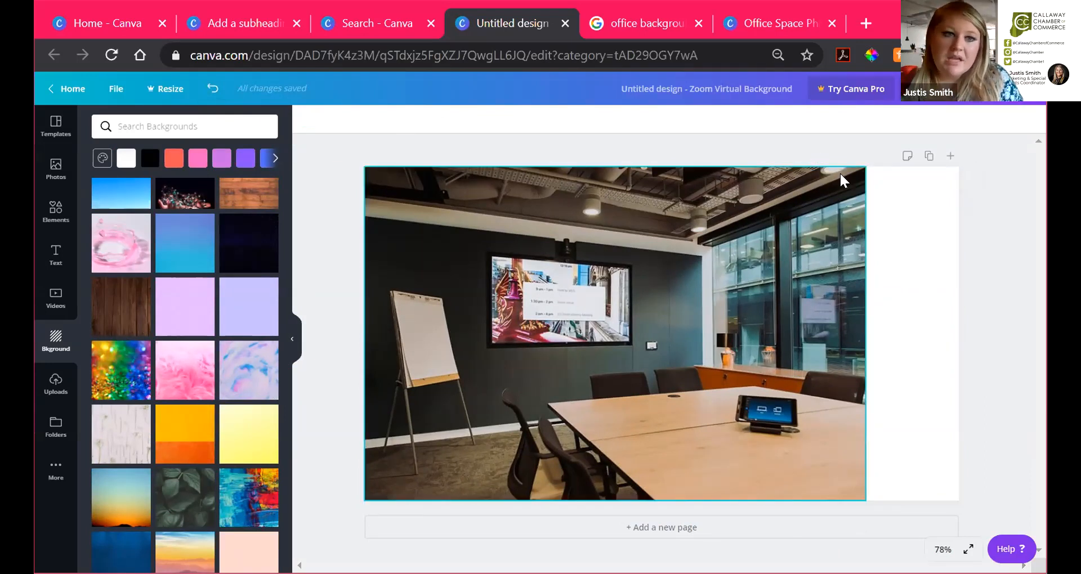
left_click(886, 341)
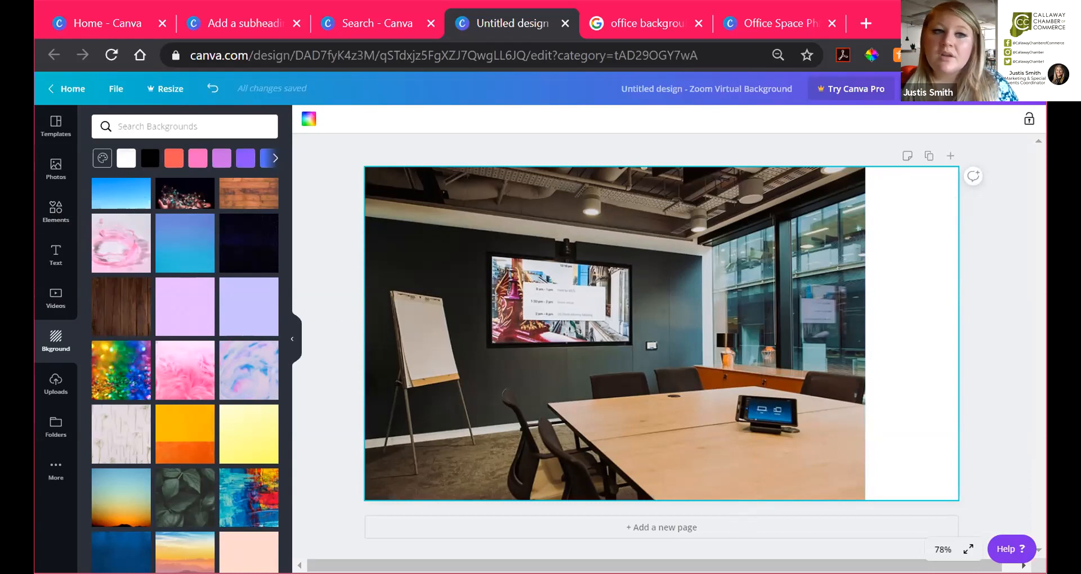
Step: Add a square shape from the Elements library's Shapes section
left_click(55, 214)
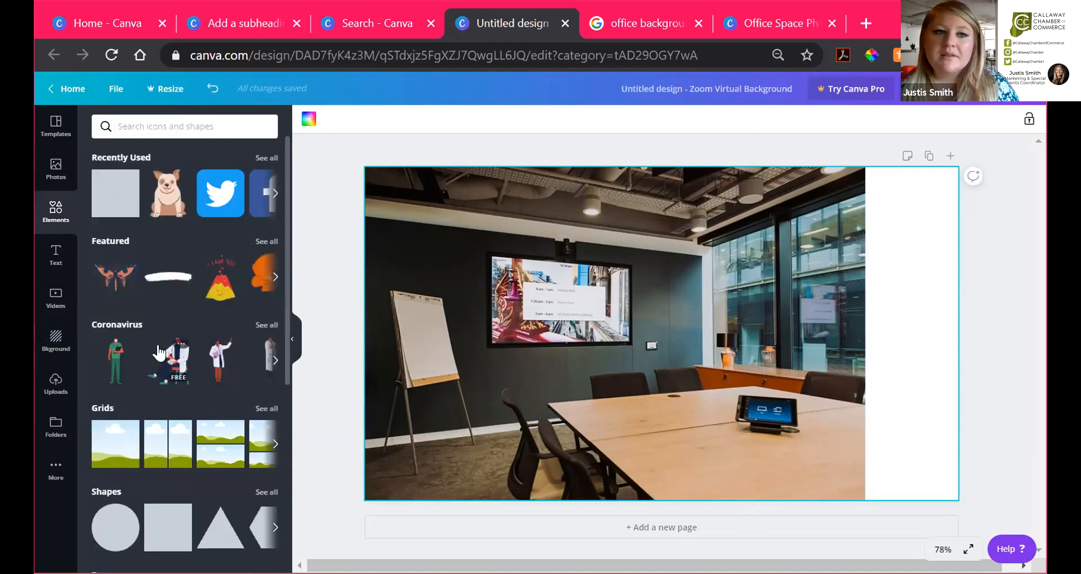
scroll(168, 230, "down", 2)
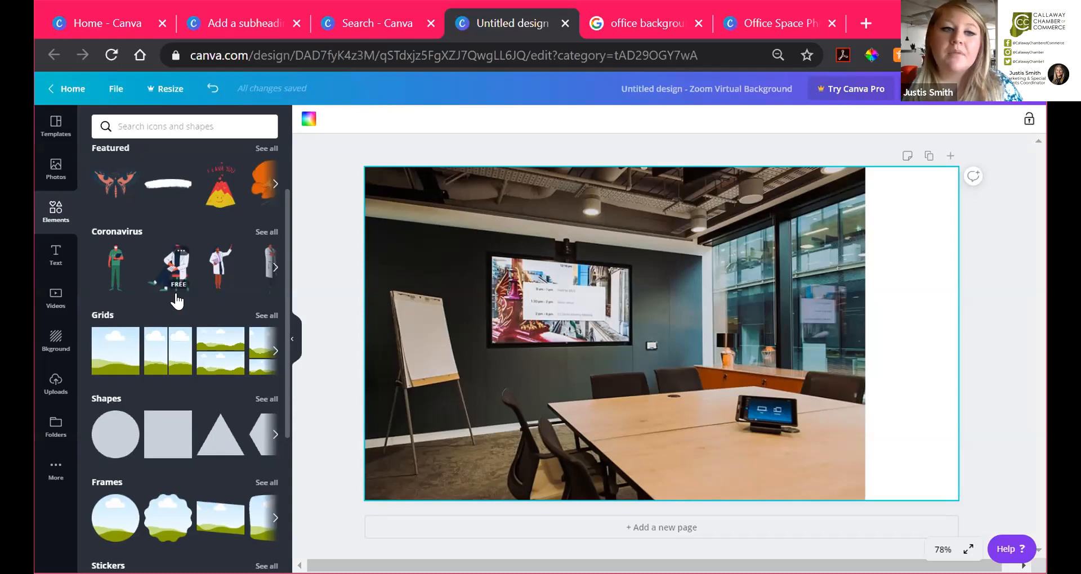
scroll(177, 298, "down", 2)
scroll(141, 377, "down", 2)
scroll(171, 394, "down", 2)
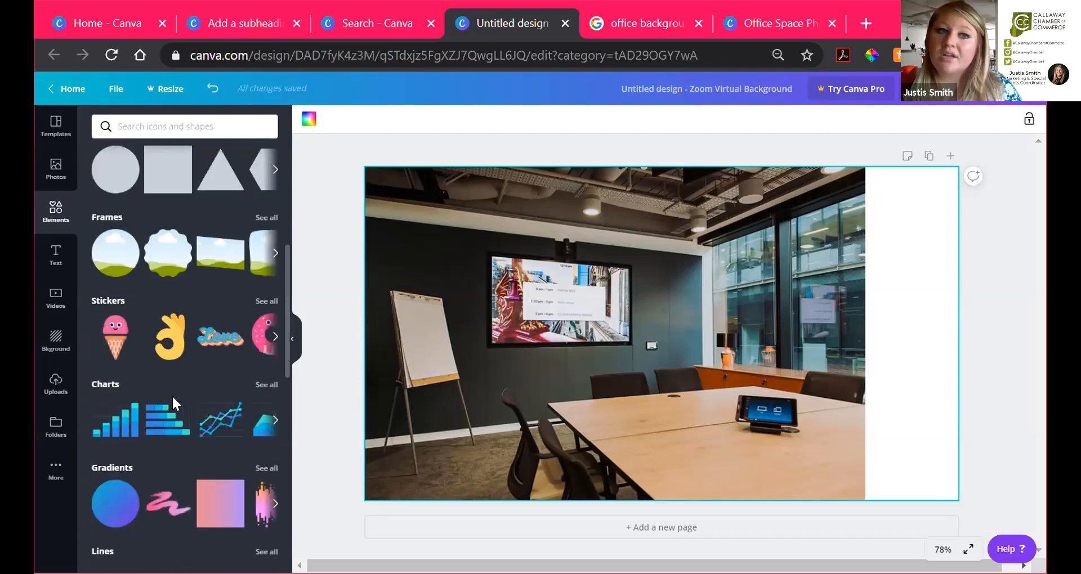
scroll(171, 394, "up", 2)
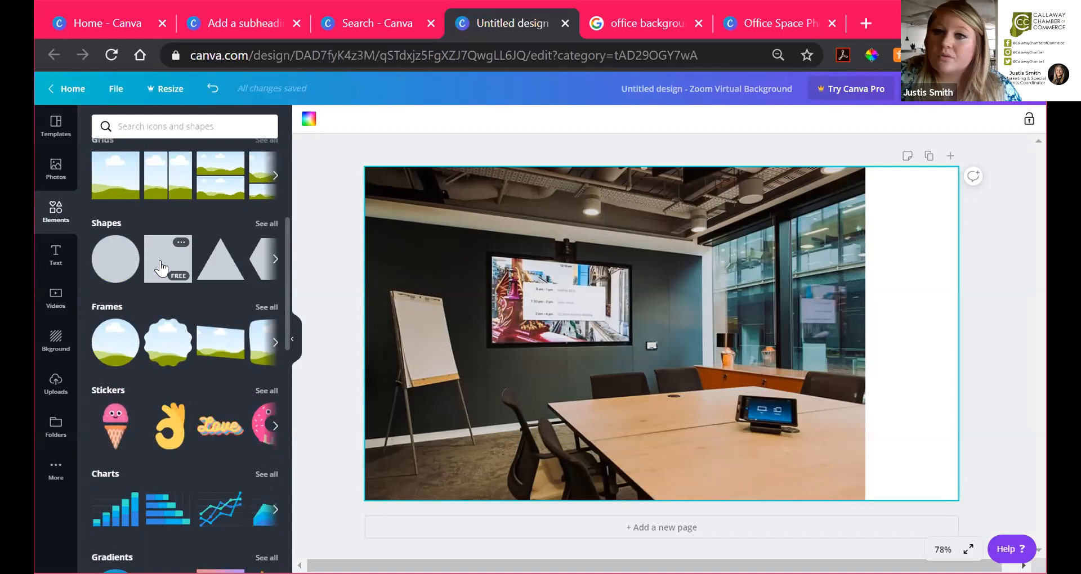
left_click(161, 264)
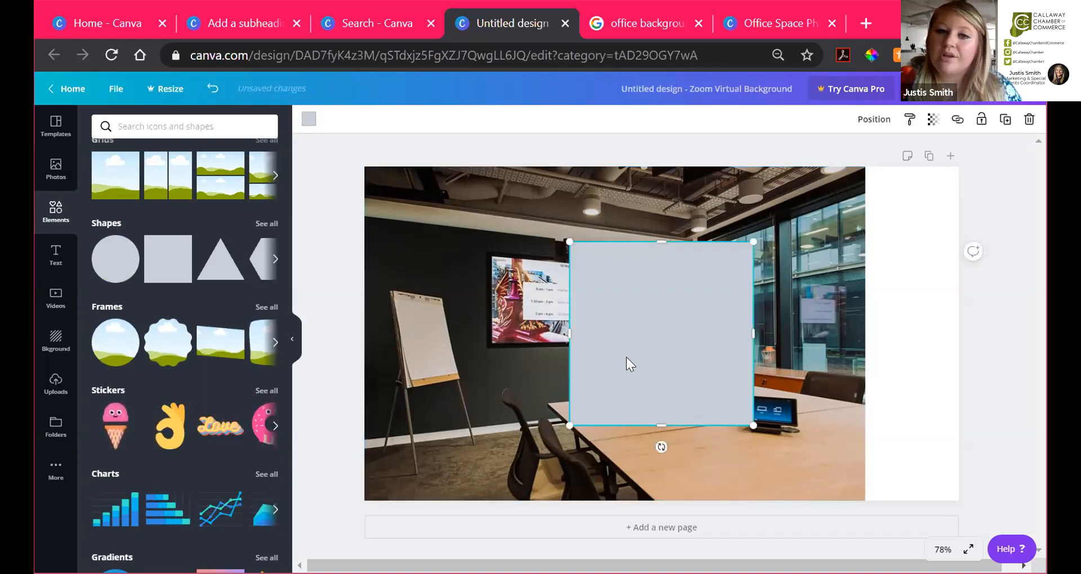
Step: Stretch the square into a rectangle filling the full height of the right side beside the photo
left_click_drag(716, 323, 768, 278)
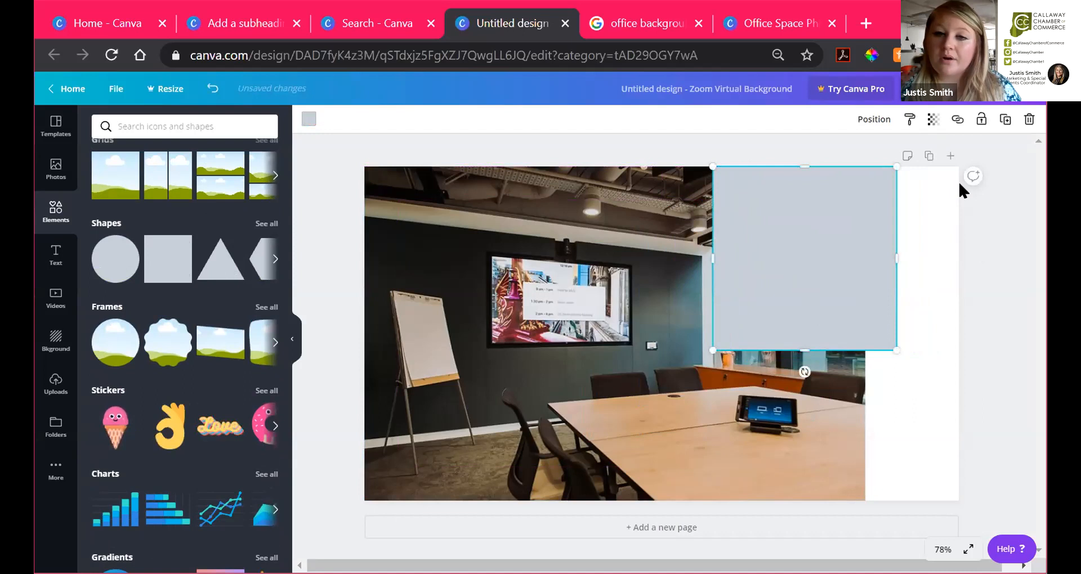
left_click_drag(772, 351, 782, 500)
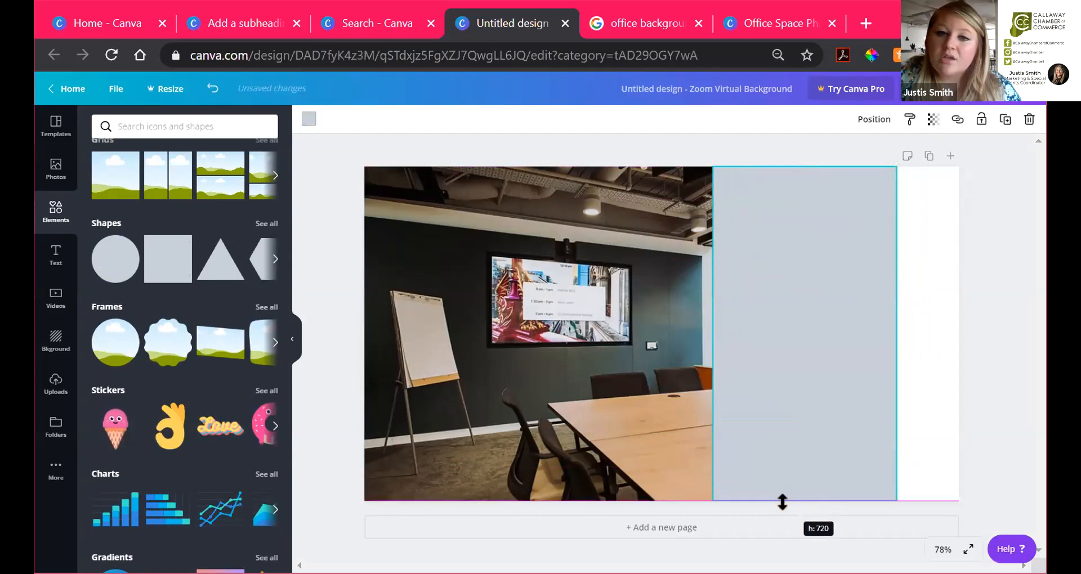
left_click_drag(897, 335, 958, 338)
left_click_drag(713, 336, 702, 335)
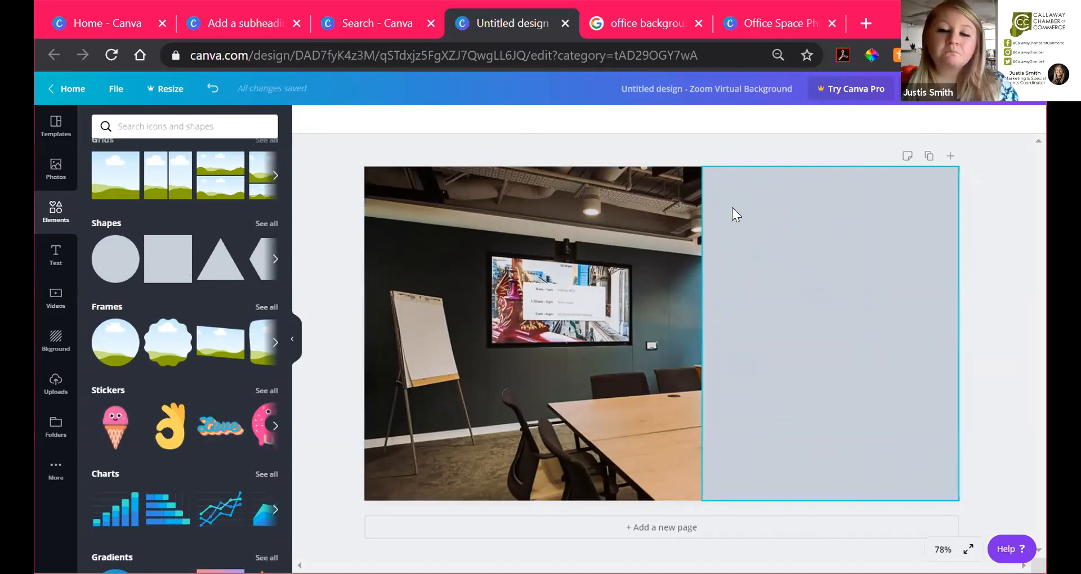
Step: Fill the right-hand rectangle with turquoise #5ce1e6 and deselect it
left_click(780, 235)
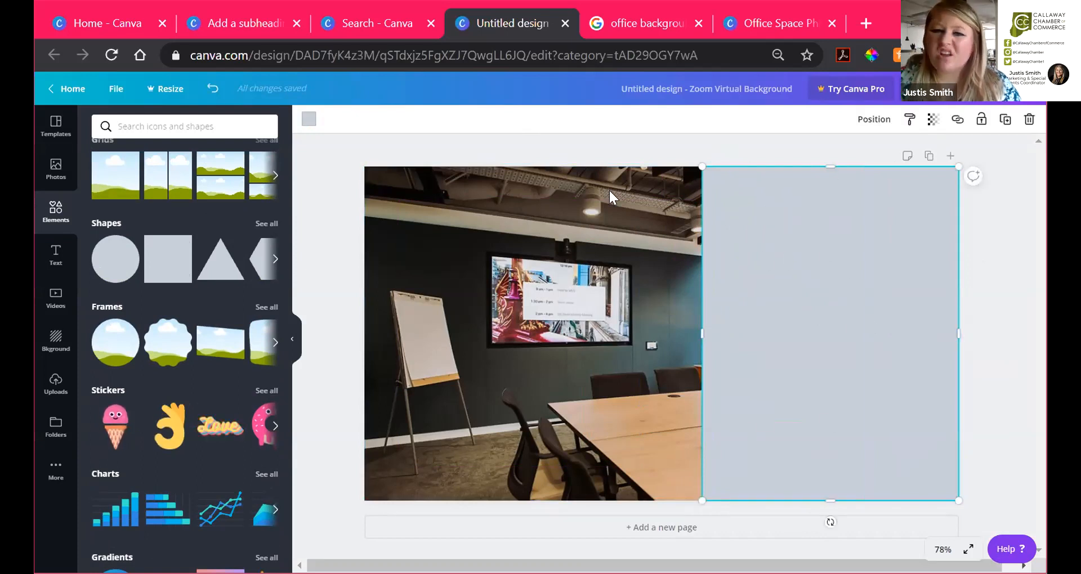
left_click(309, 119)
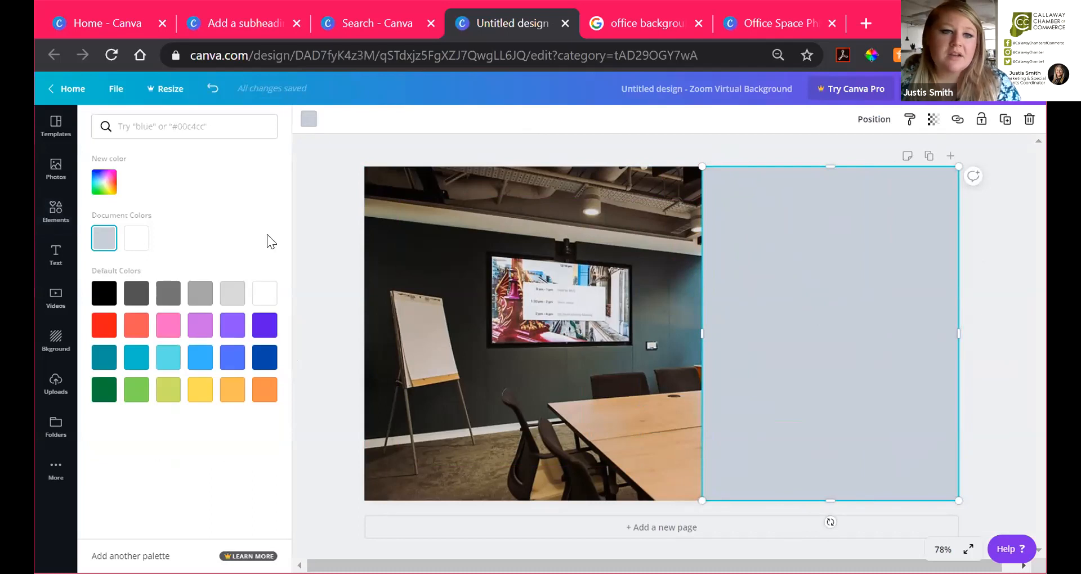
left_click(171, 361)
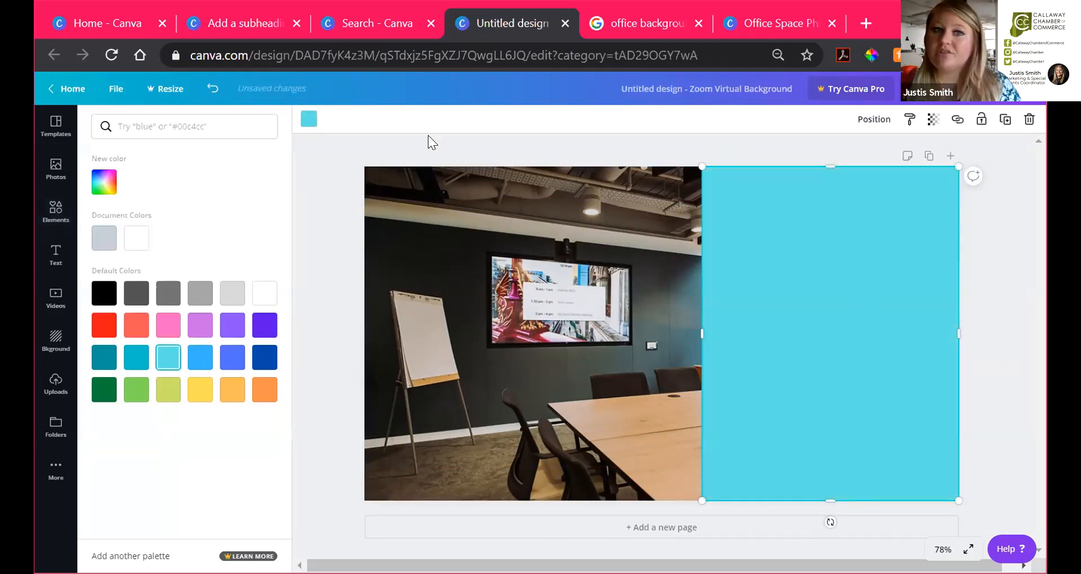
left_click(309, 118)
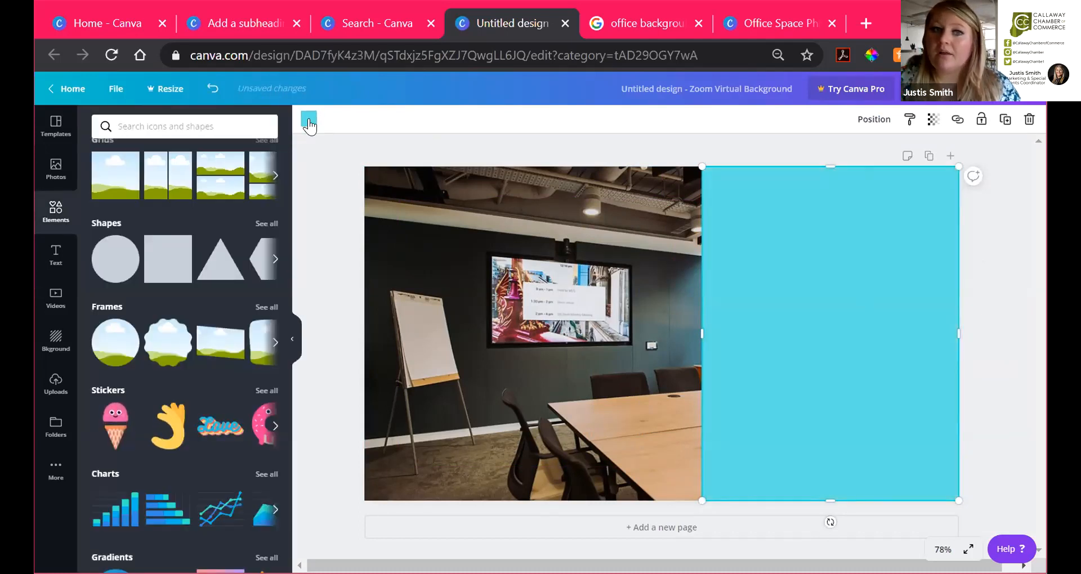
left_click(309, 120)
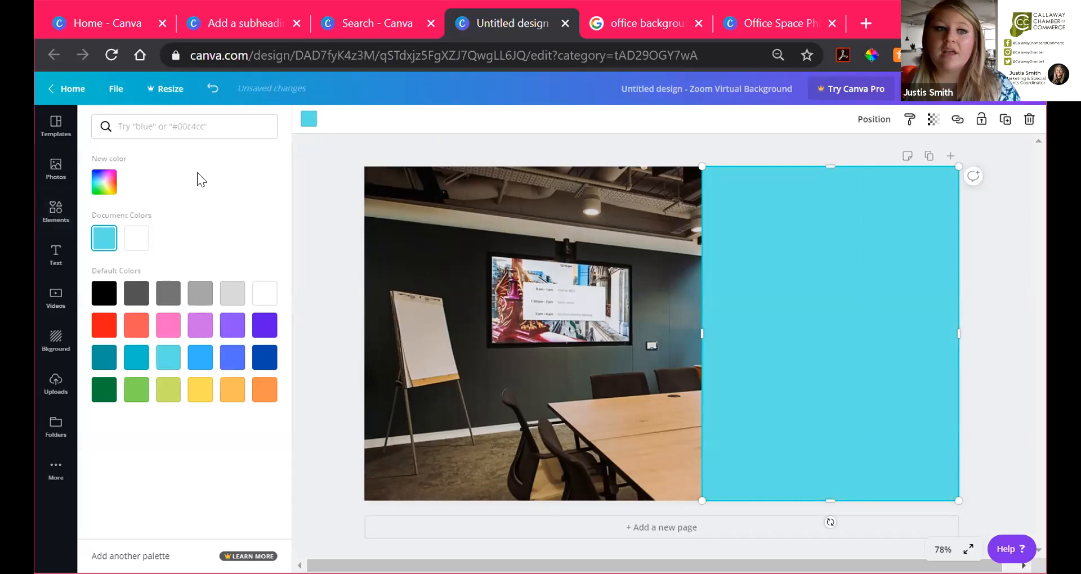
left_click(104, 182)
left_click(311, 153)
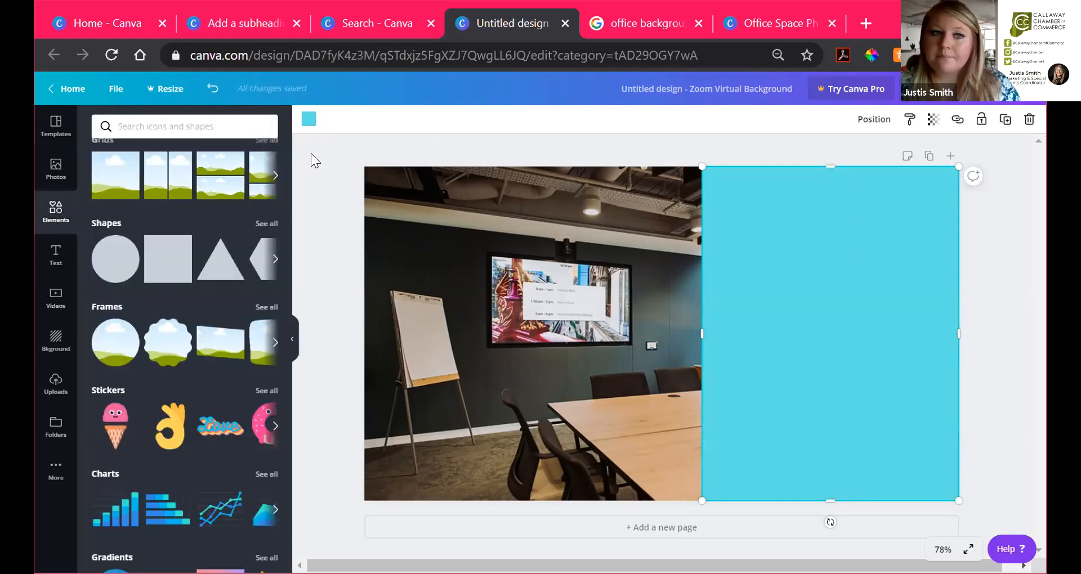
key("Escape")
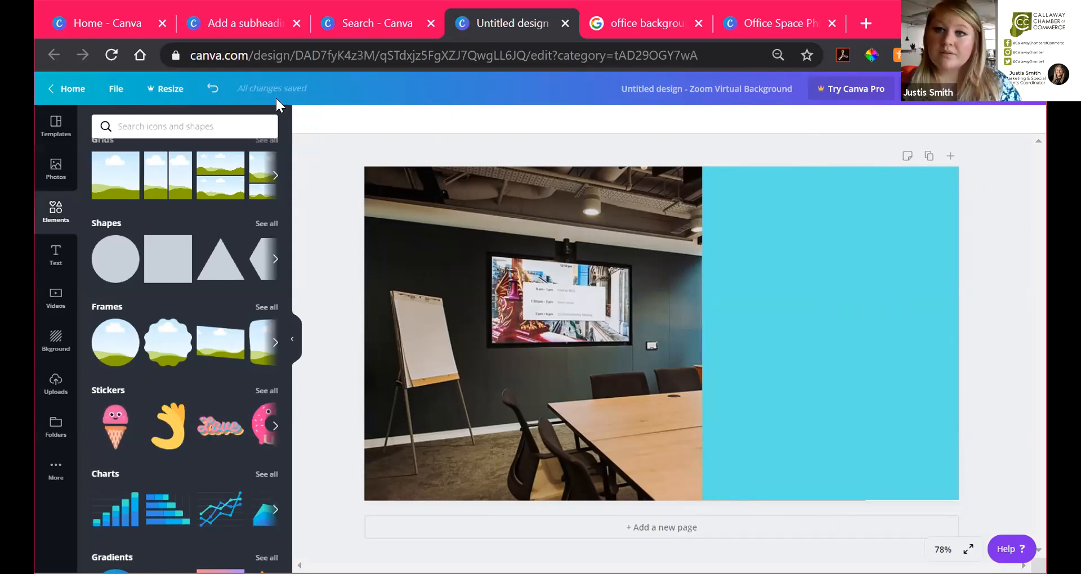
Step: Show the Uploads library containing the previously uploaded logo files
scroll(151, 225, "up", 5)
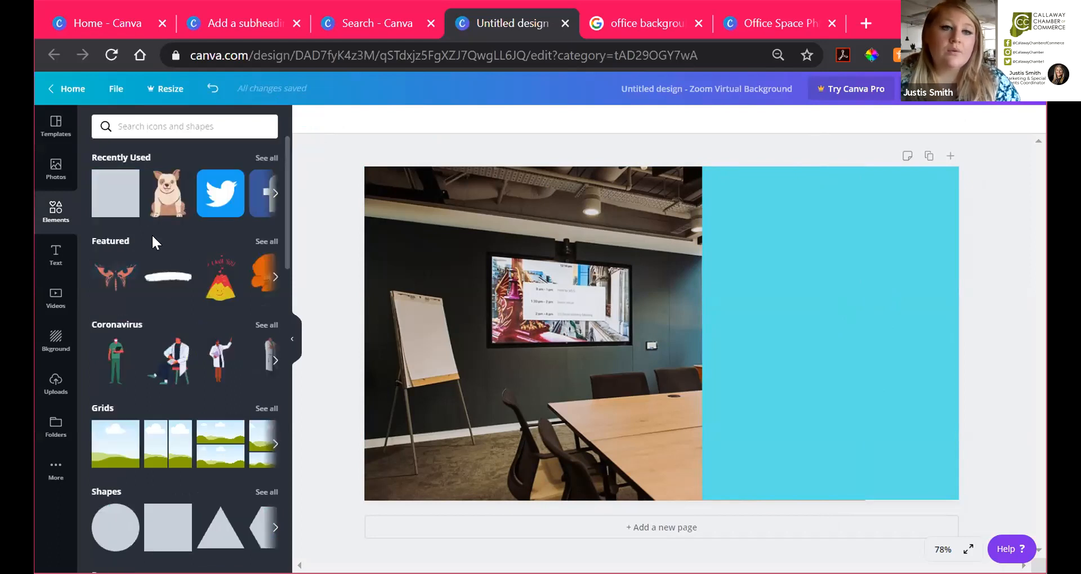
scroll(154, 241, "down", 6)
scroll(162, 251, "up", 5)
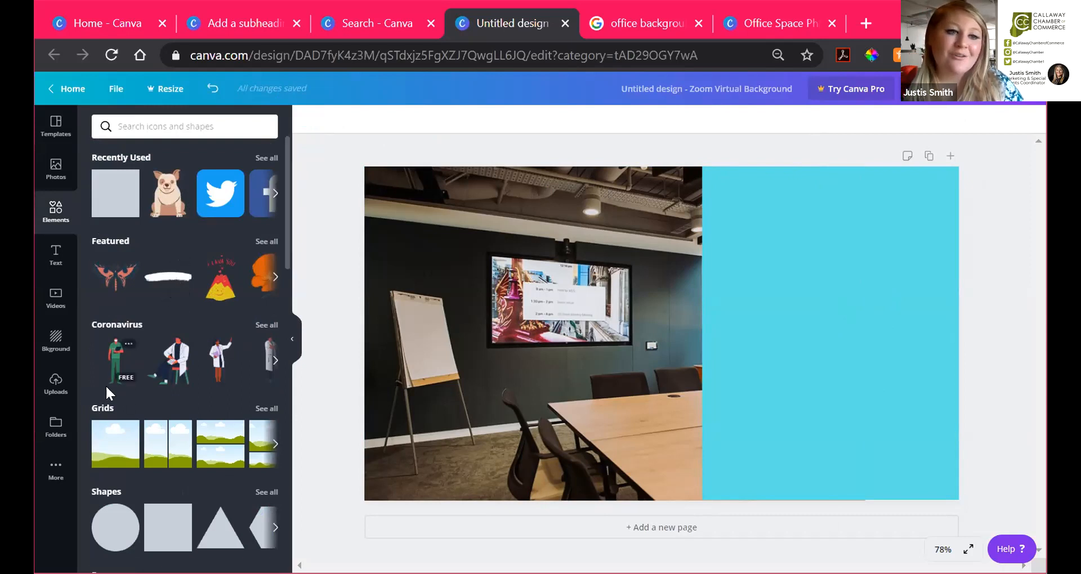
left_click(56, 383)
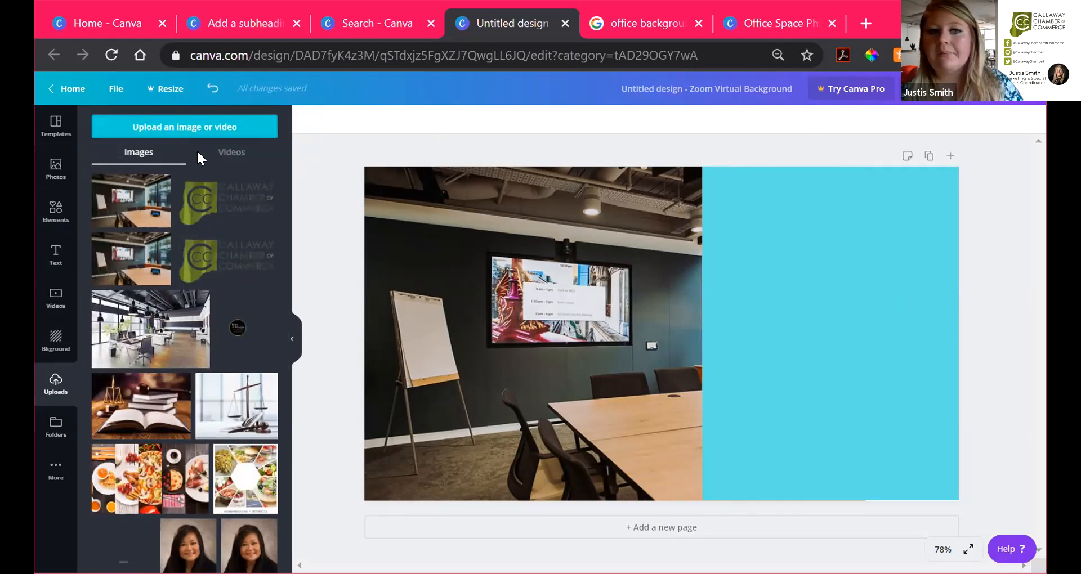
Step: Upload Chamber-Logo from the Desktop and shrink it to fit the top of the turquoise panel
left_click(178, 127)
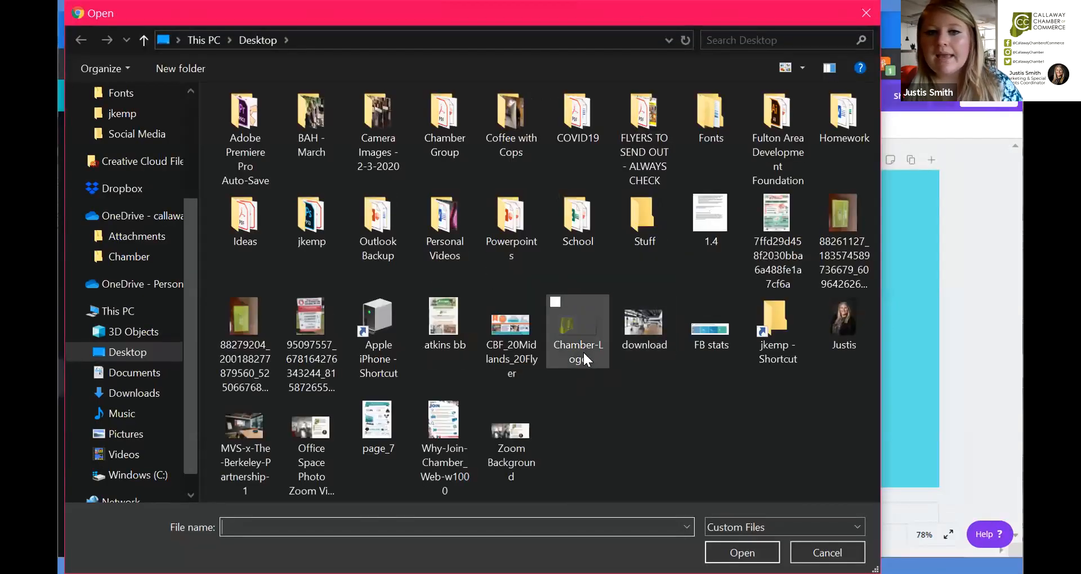
left_click(572, 333)
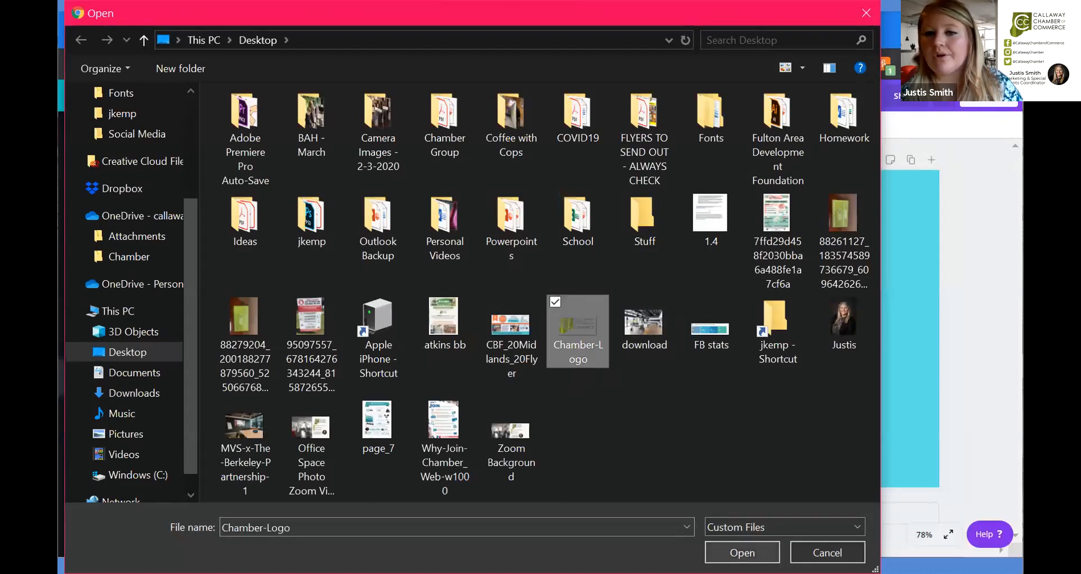
left_click(741, 553)
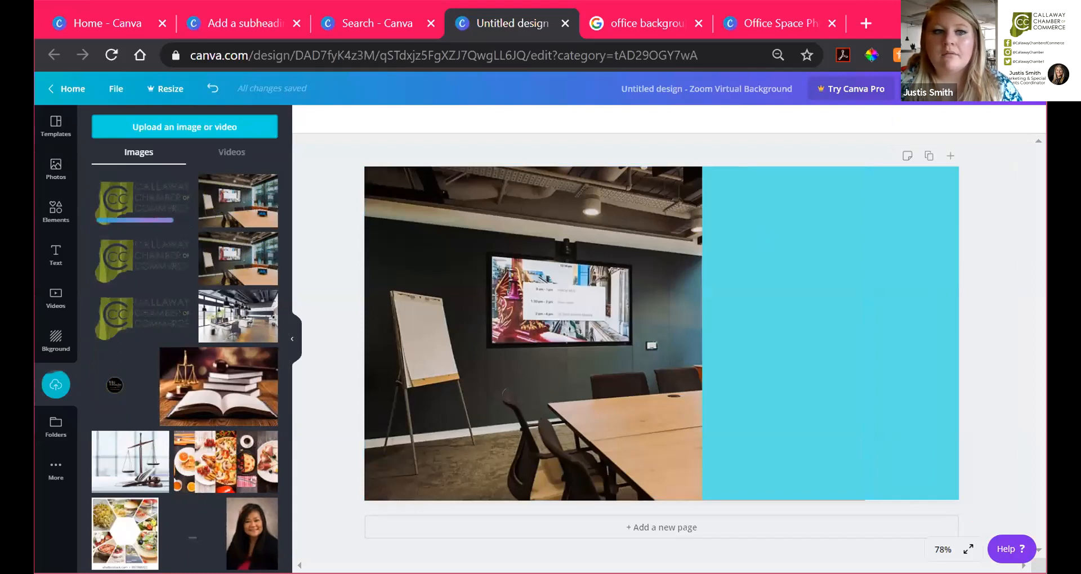
left_click_drag(763, 269, 827, 225)
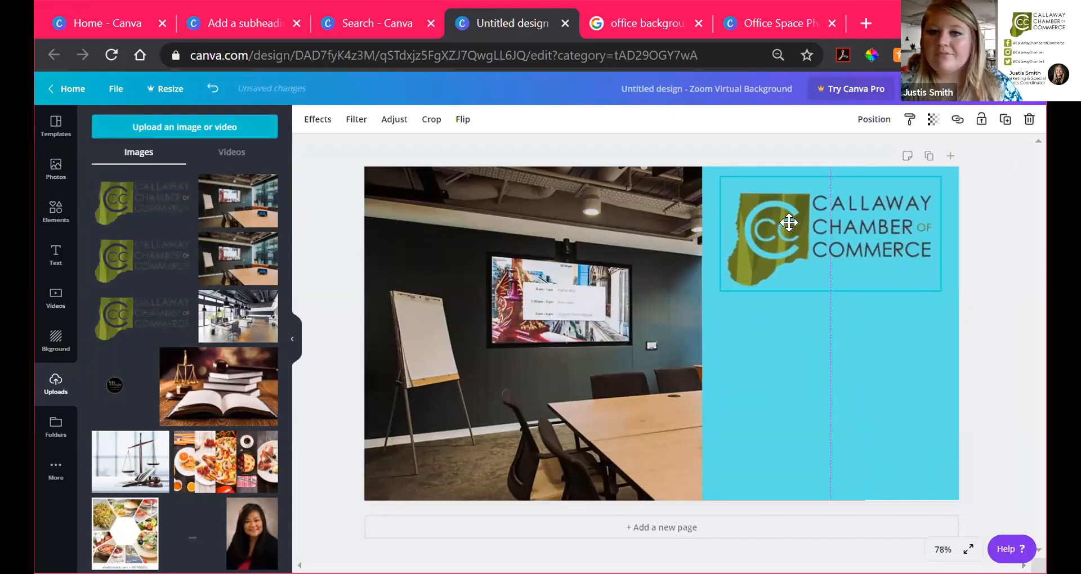
left_click(888, 138)
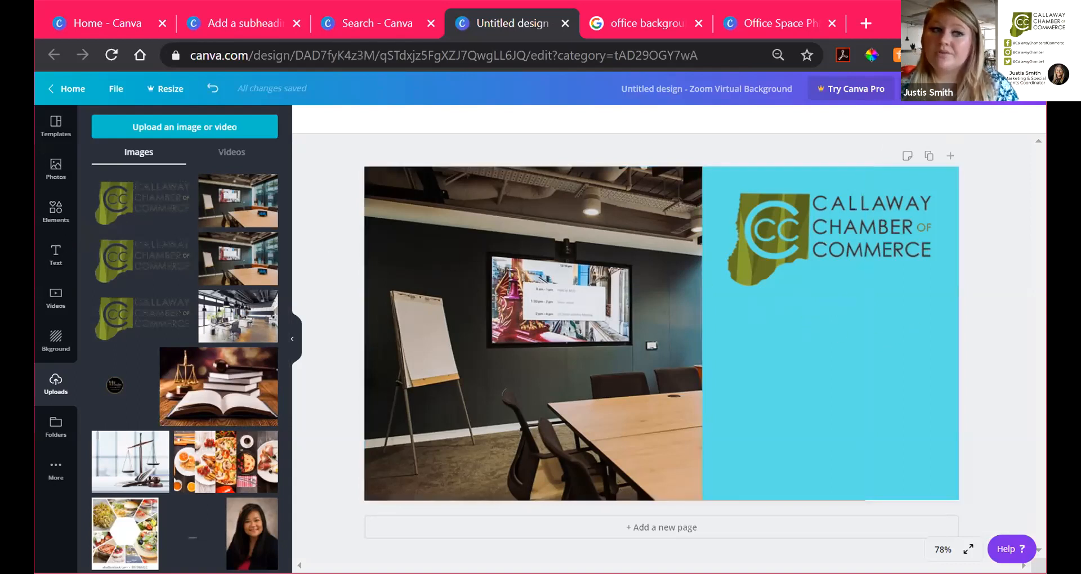
left_click(57, 215)
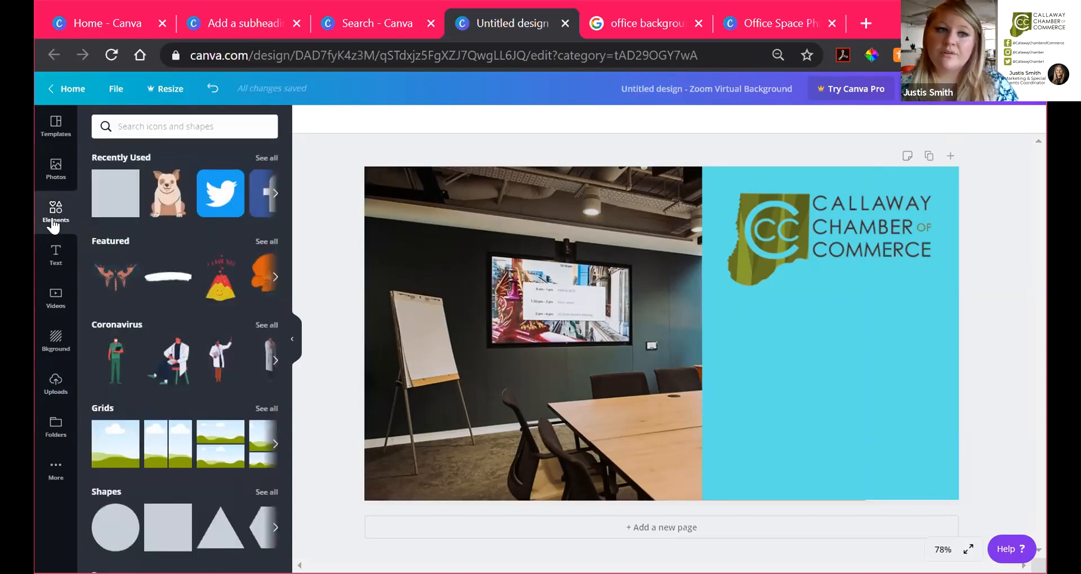
Step: Search Elements for 'Facebook' and place the first icon, shrunk, just below the Callaway Chamber logo
left_click(158, 123)
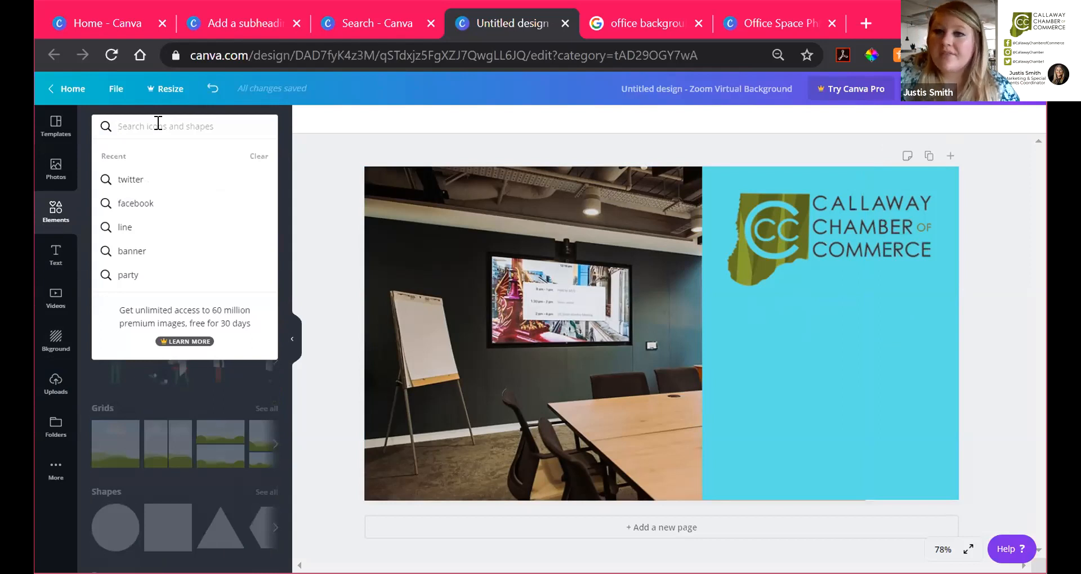
type("Fac")
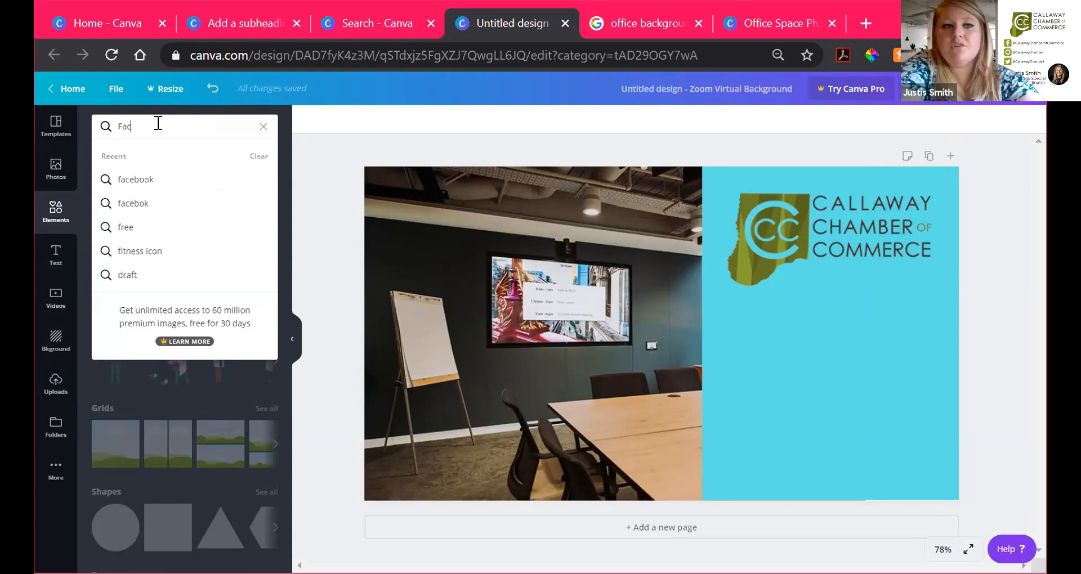
type("ebo")
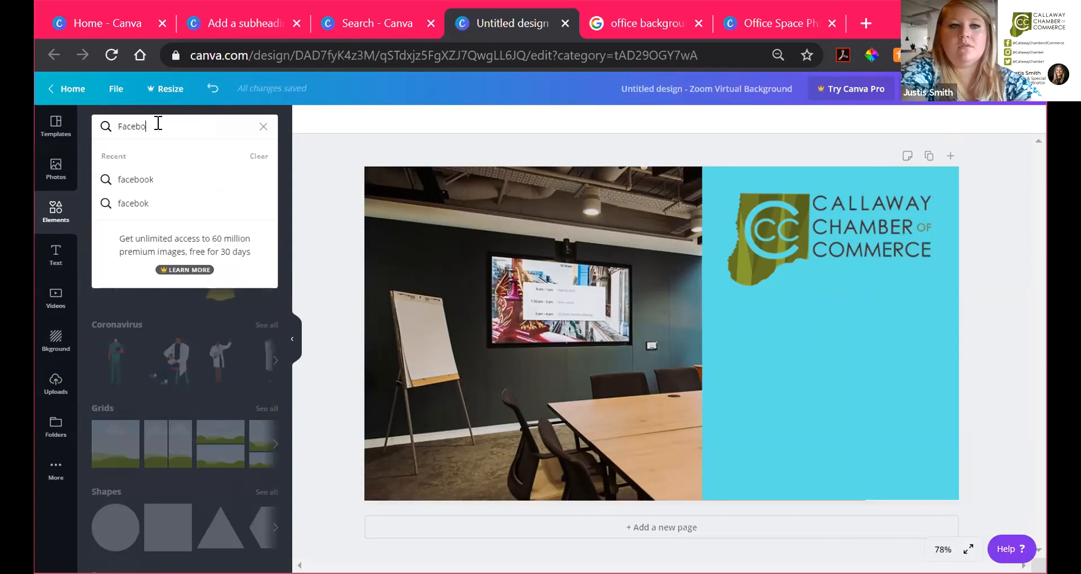
type("ok")
key("Return")
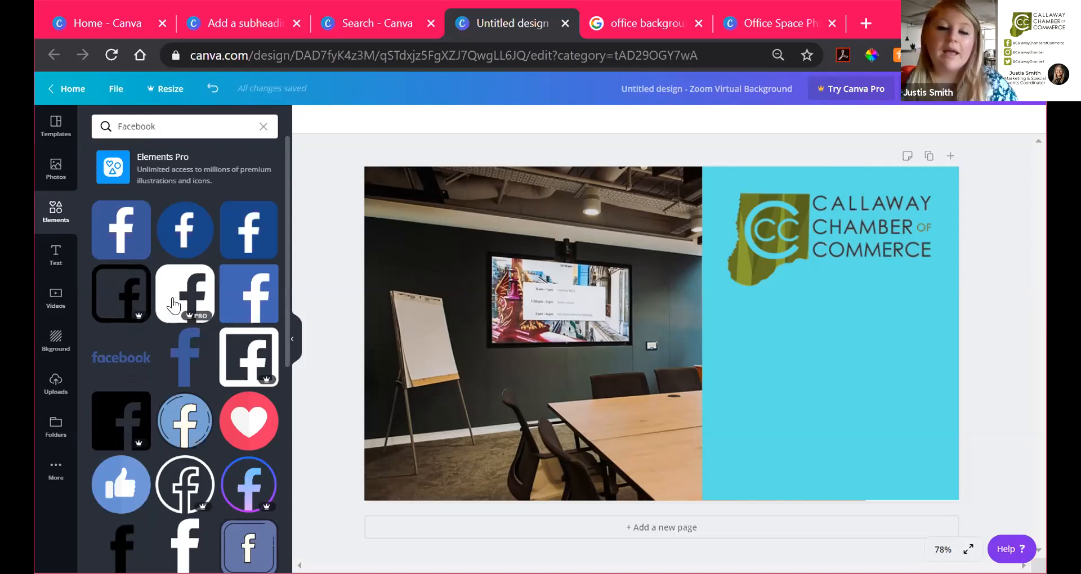
left_click(129, 220)
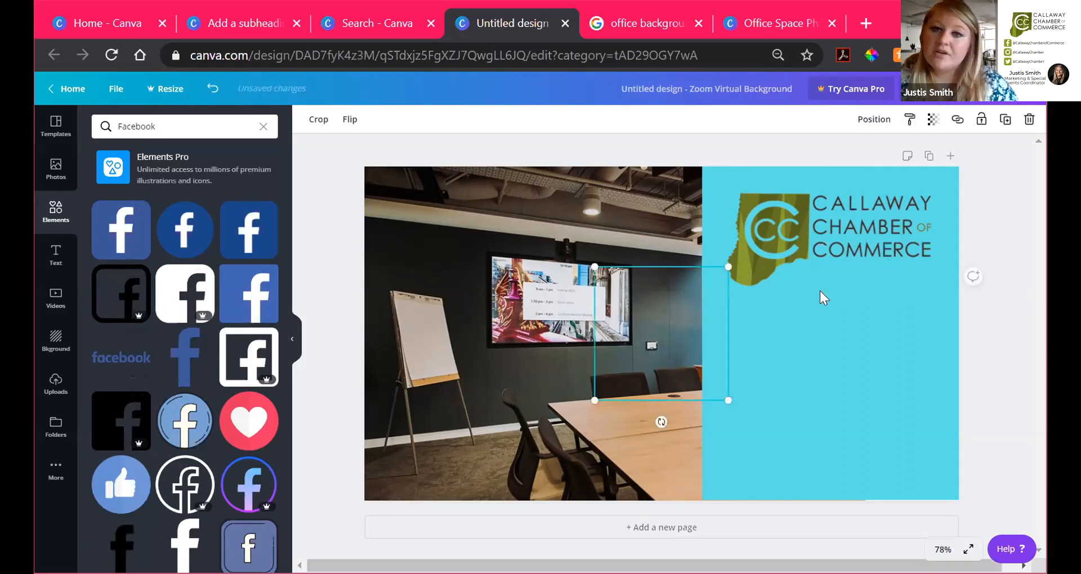
left_click_drag(726, 263, 645, 349)
mouse_move(735, 340)
left_mouse_down()
mouse_move(806, 303)
mouse_move(762, 333)
mouse_move(798, 309)
mouse_move(763, 348)
mouse_move(748, 328)
left_mouse_up()
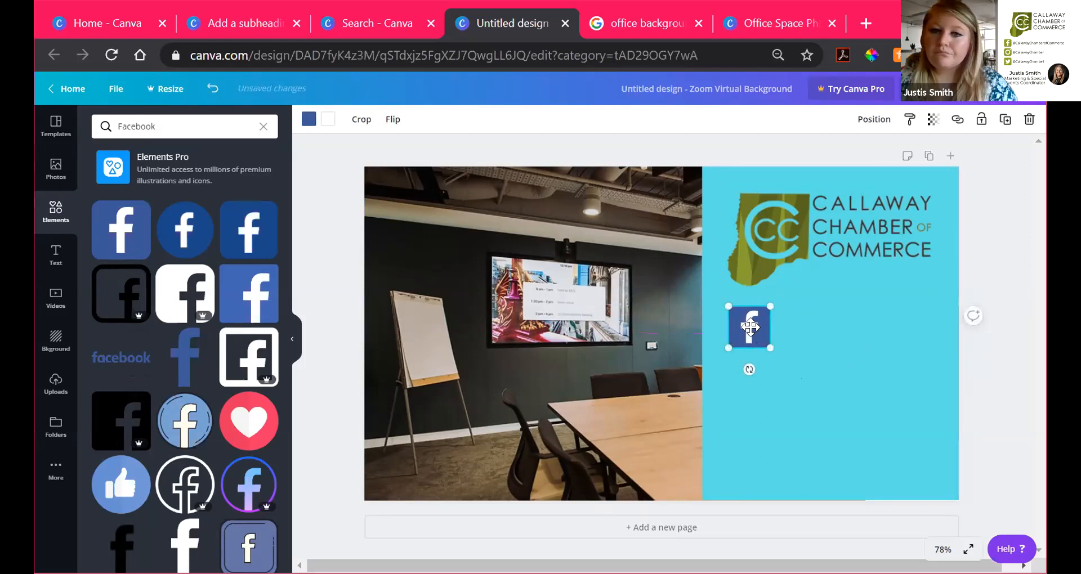
left_click(807, 308)
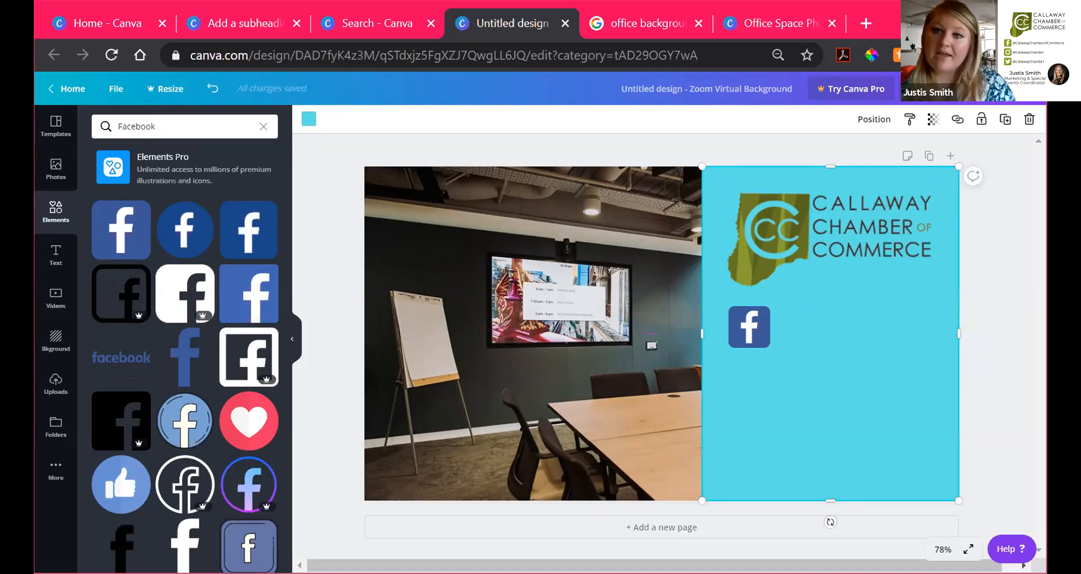
Step: Recolour the Facebook icon with a yellow-green square and a black letter f
left_click(749, 327)
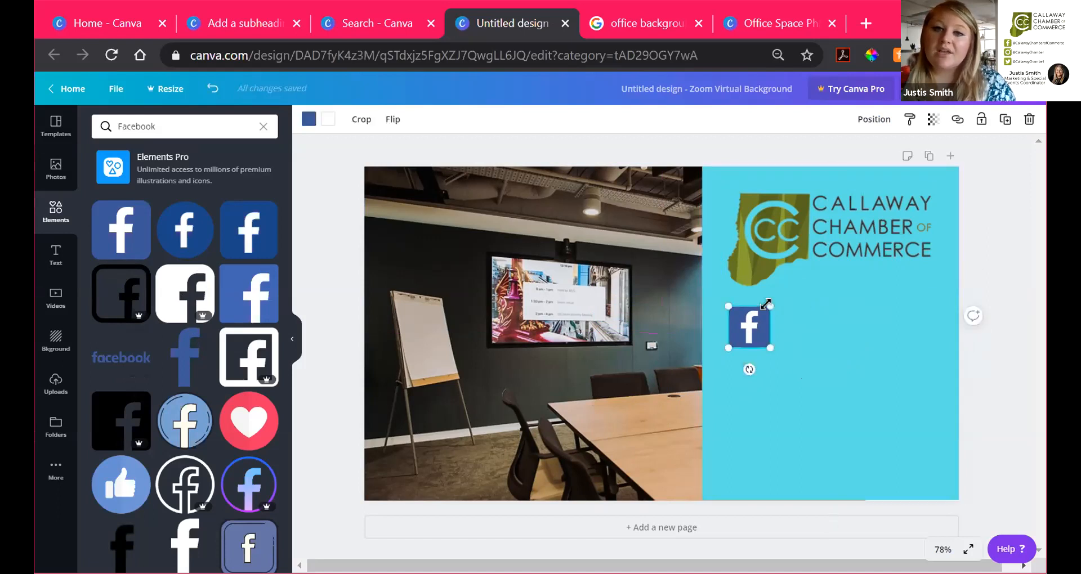
left_click(309, 119)
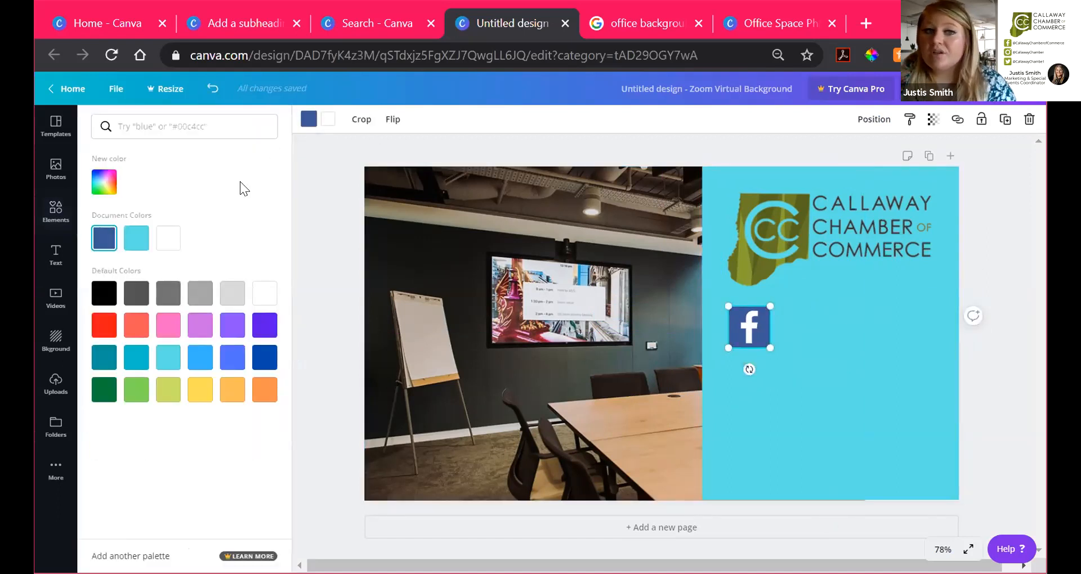
left_click(167, 390)
left_click(822, 349)
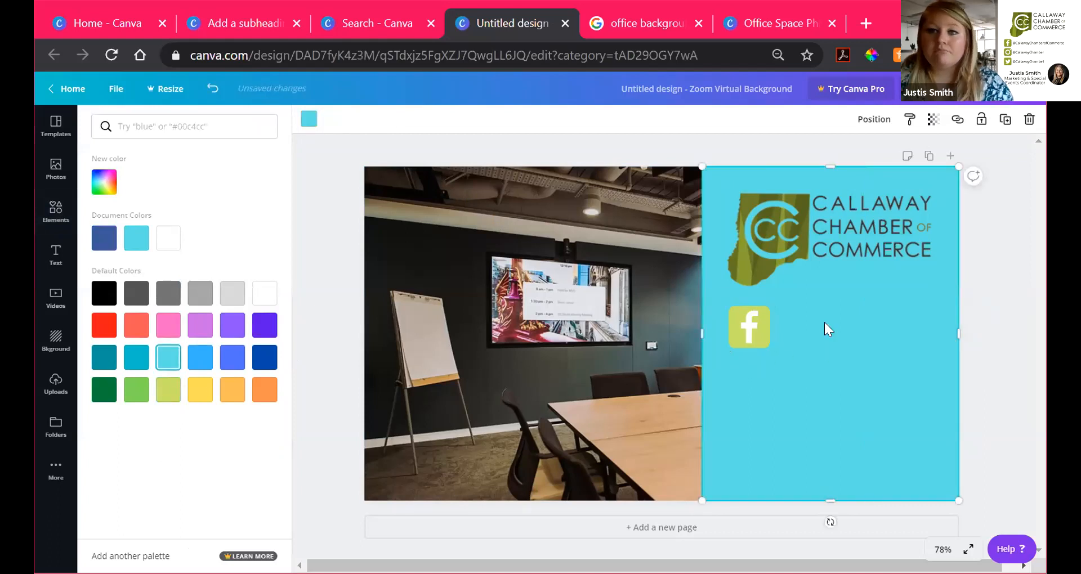
left_click(743, 328)
left_click(328, 119)
left_click(104, 293)
left_click(823, 356)
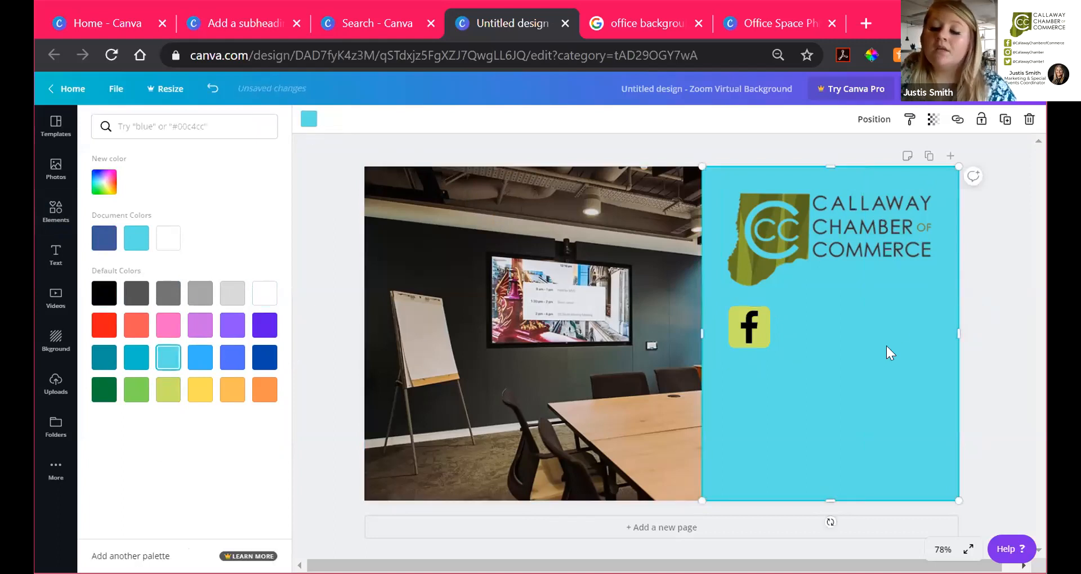
Step: Shrink the Facebook icon further on the turquoise panel
left_click(759, 341)
left_click_drag(769, 347, 746, 332)
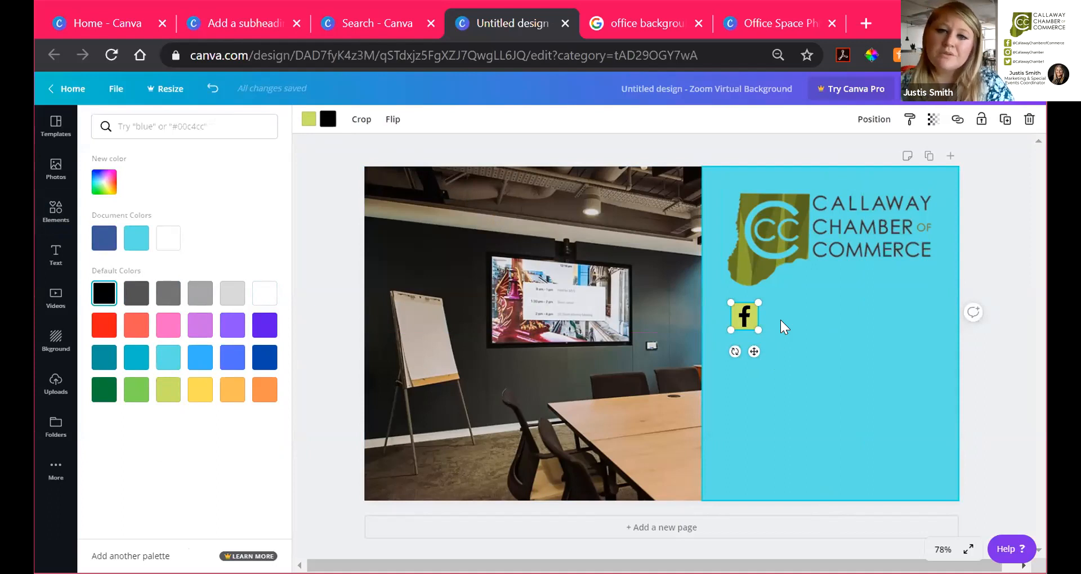
left_click(780, 320)
left_click(737, 308)
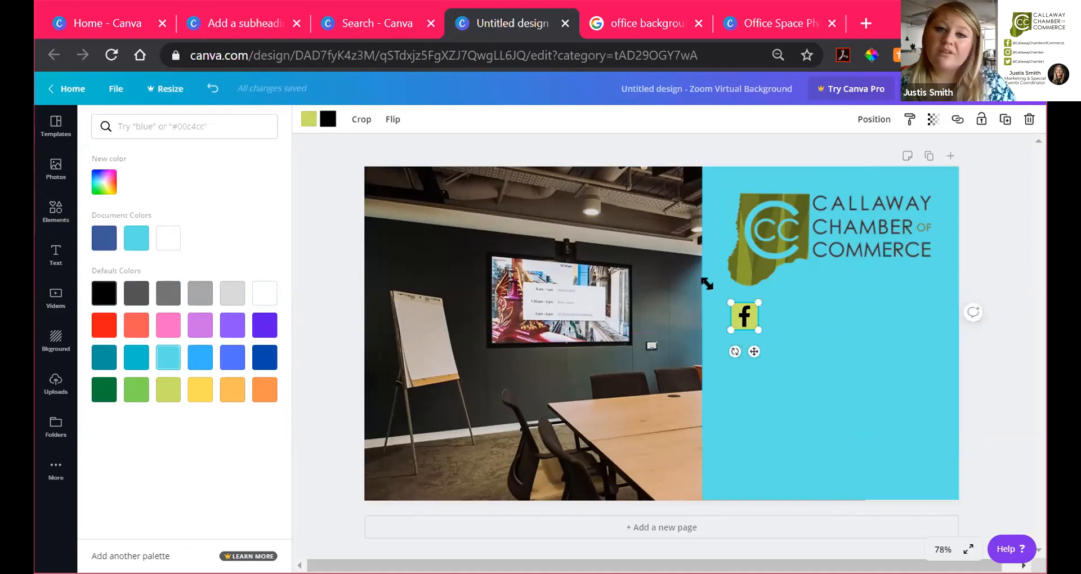
Step: Search Elements for 'instagram' and place a shrunk Instagram icon under the Facebook icon
left_click(56, 211)
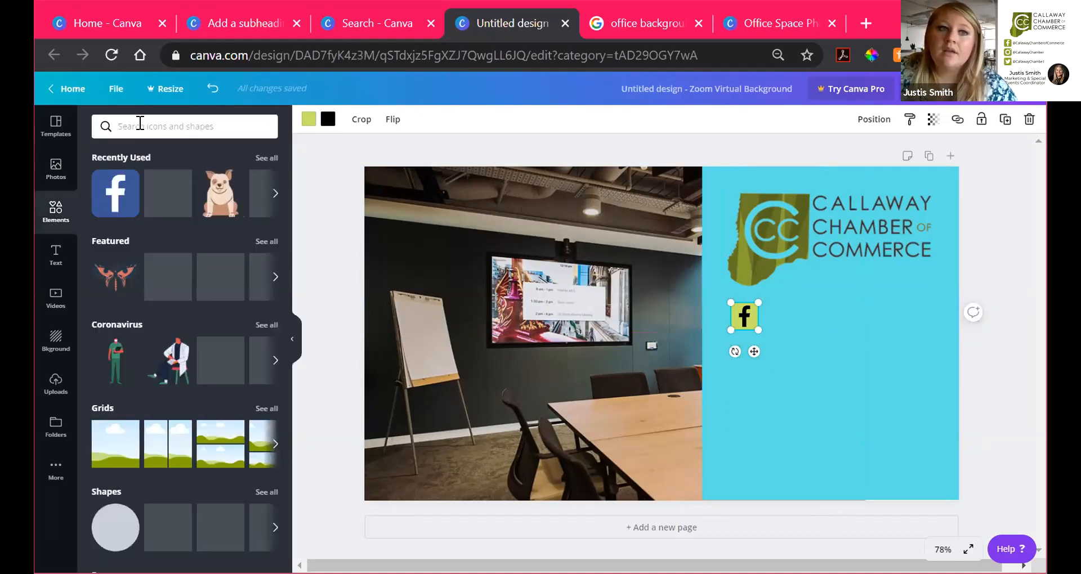
left_click(139, 125)
type("insta")
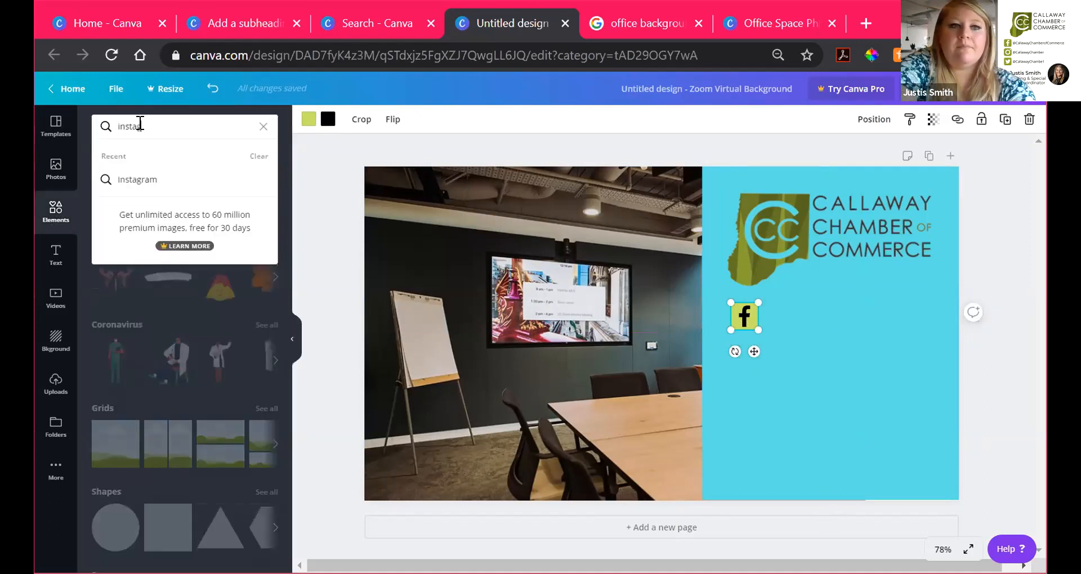
type("gram")
key("Return")
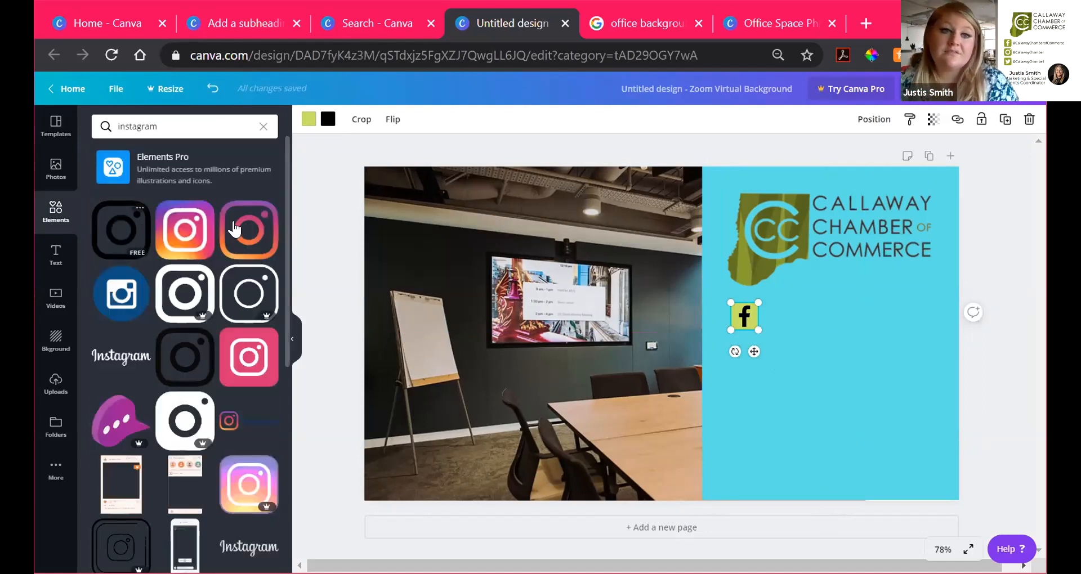
left_click(121, 229)
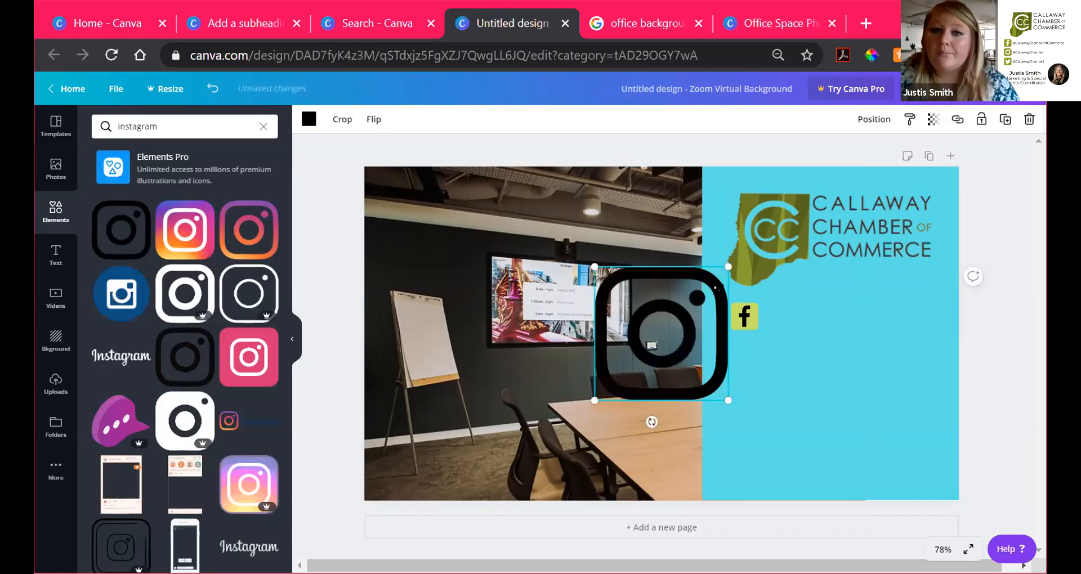
left_click_drag(722, 268, 656, 337)
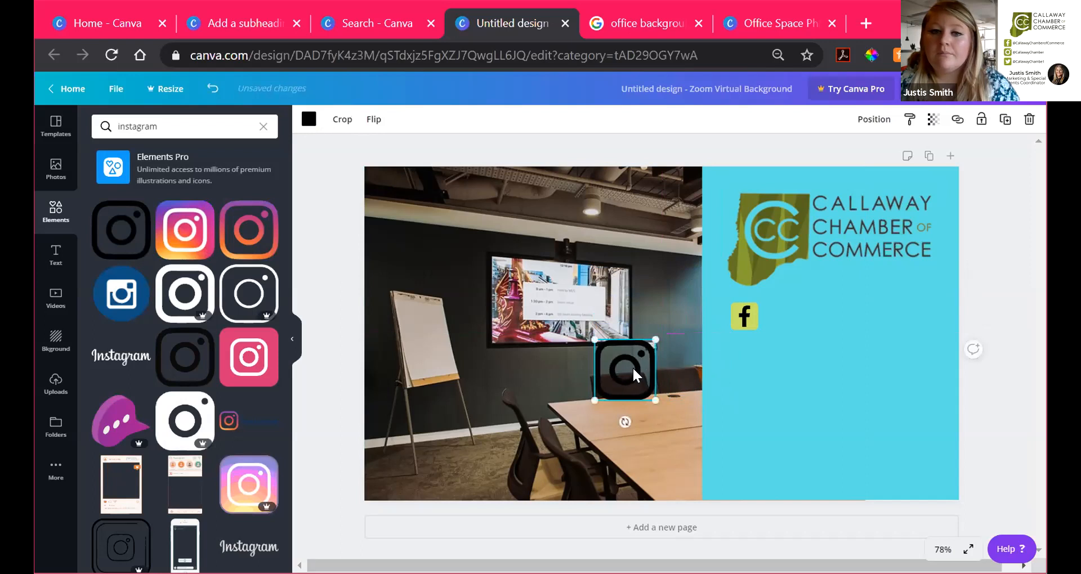
left_click_drag(639, 375, 752, 382)
left_click_drag(769, 345, 752, 374)
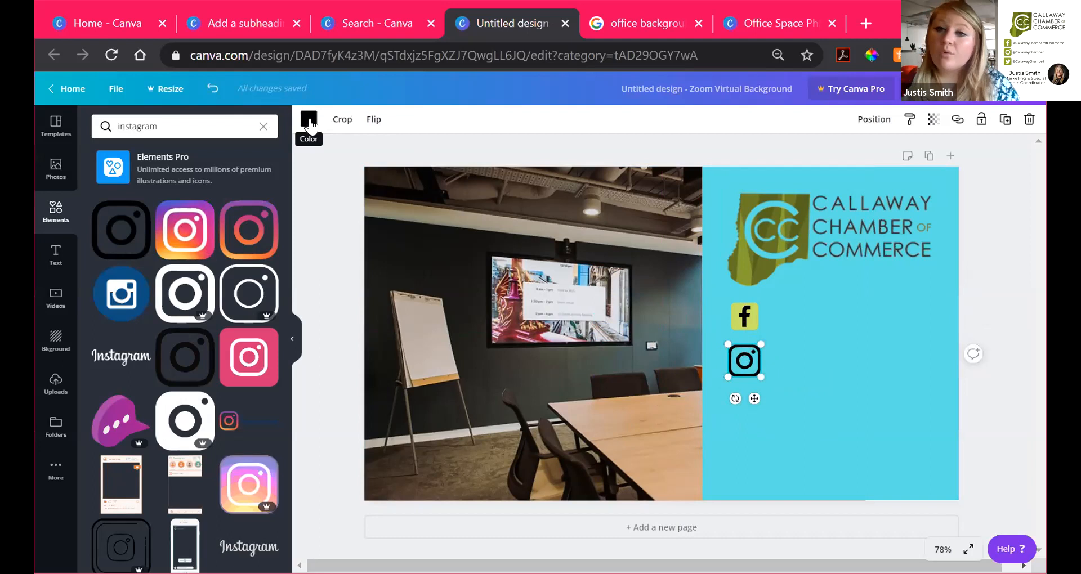
Step: Turn the Instagram icon white
left_click(309, 121)
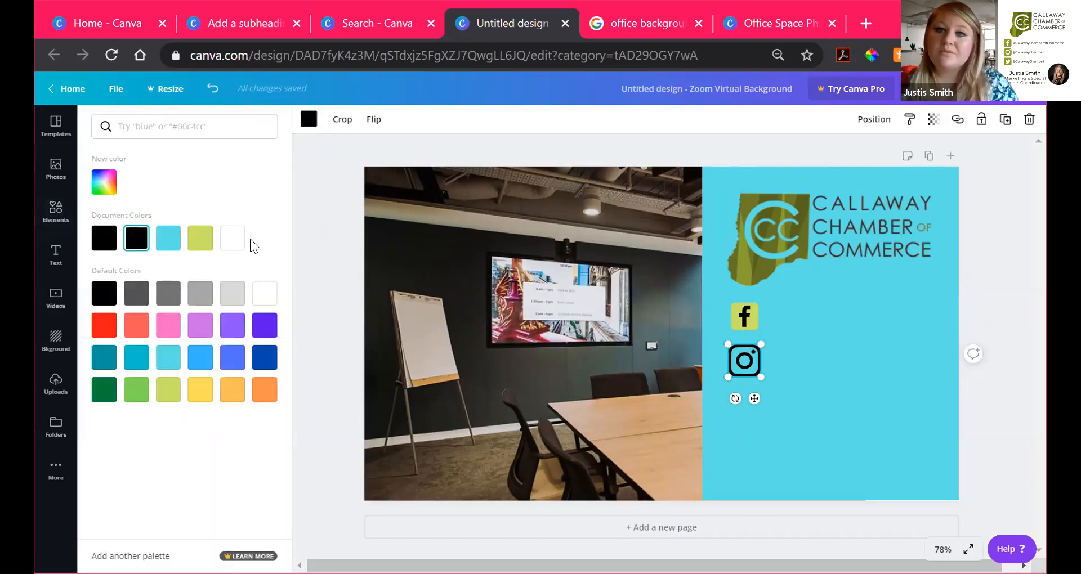
left_click(232, 238)
left_click(828, 361)
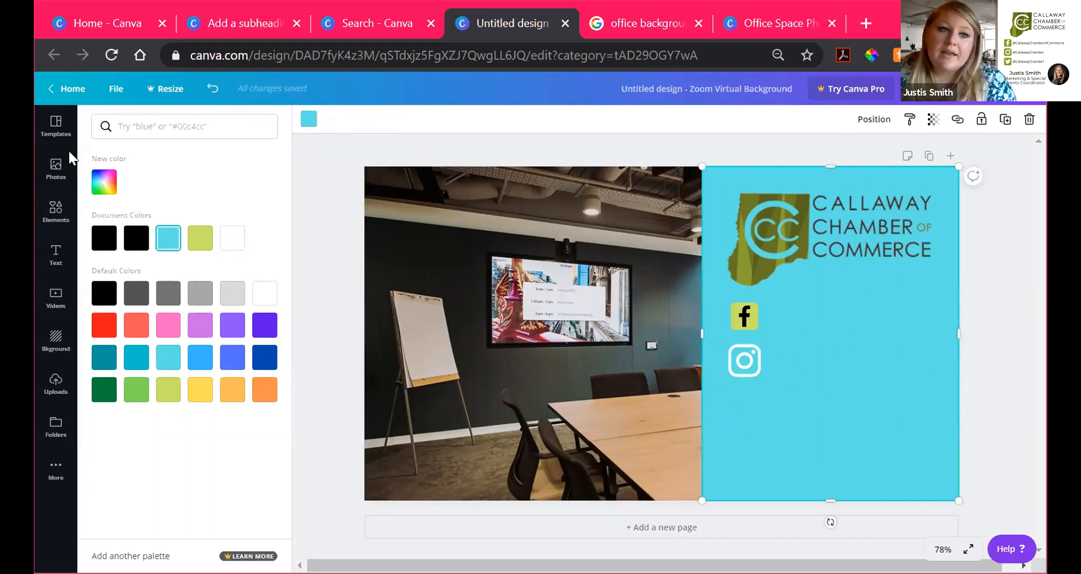
left_click(55, 255)
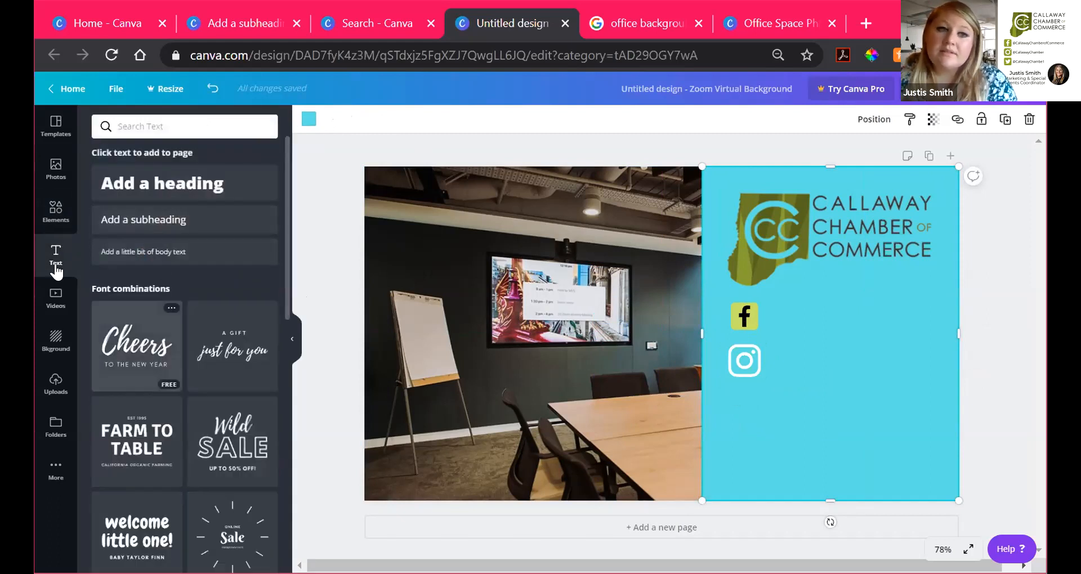
Step: Browse the Text panel's headings and font combinations, then scroll back to its top
left_click(54, 207)
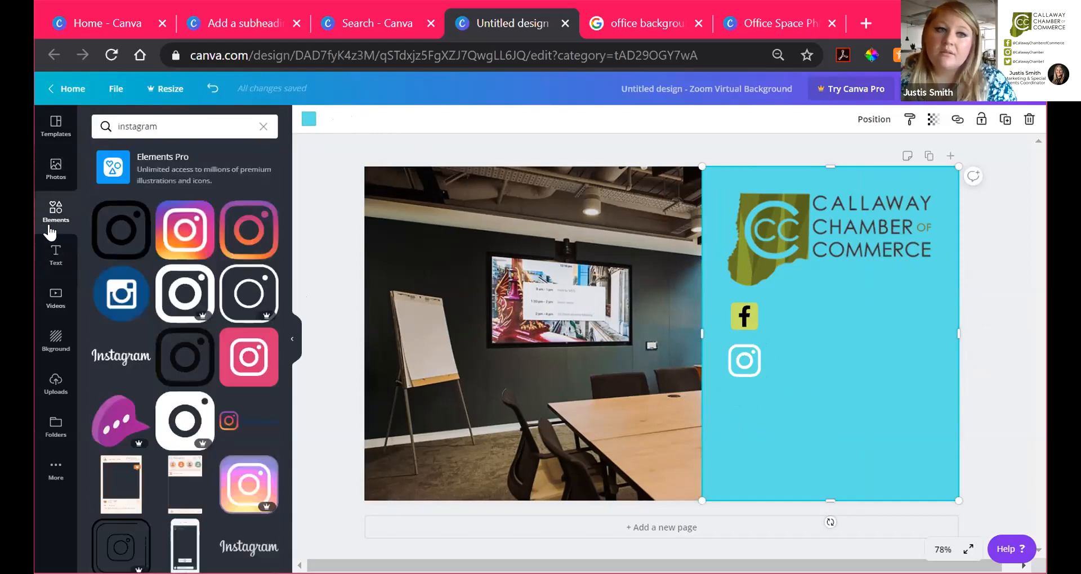
left_click(56, 260)
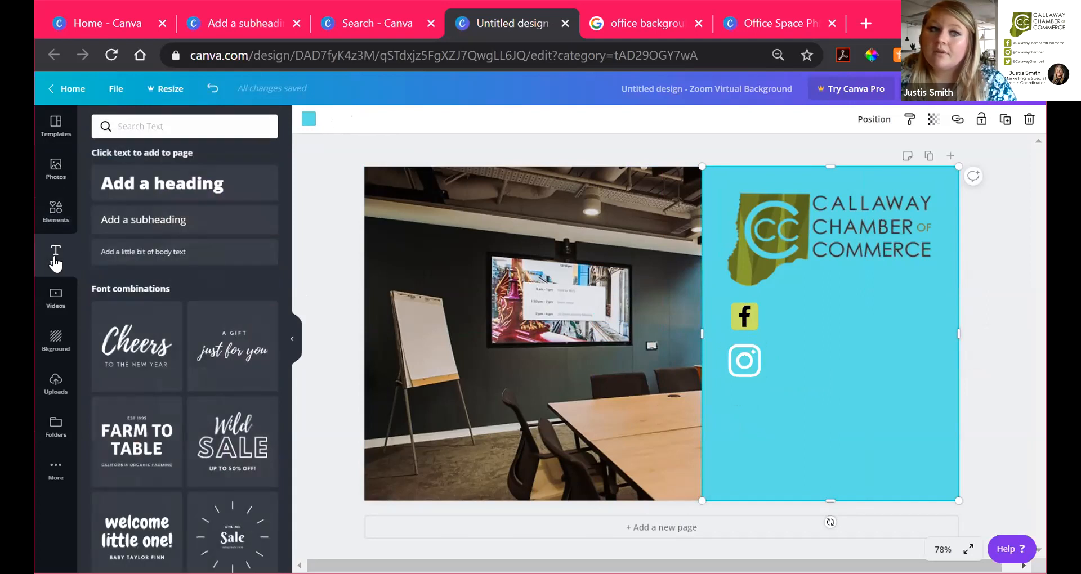
scroll(225, 388, "down", 1)
scroll(227, 390, "down", 2)
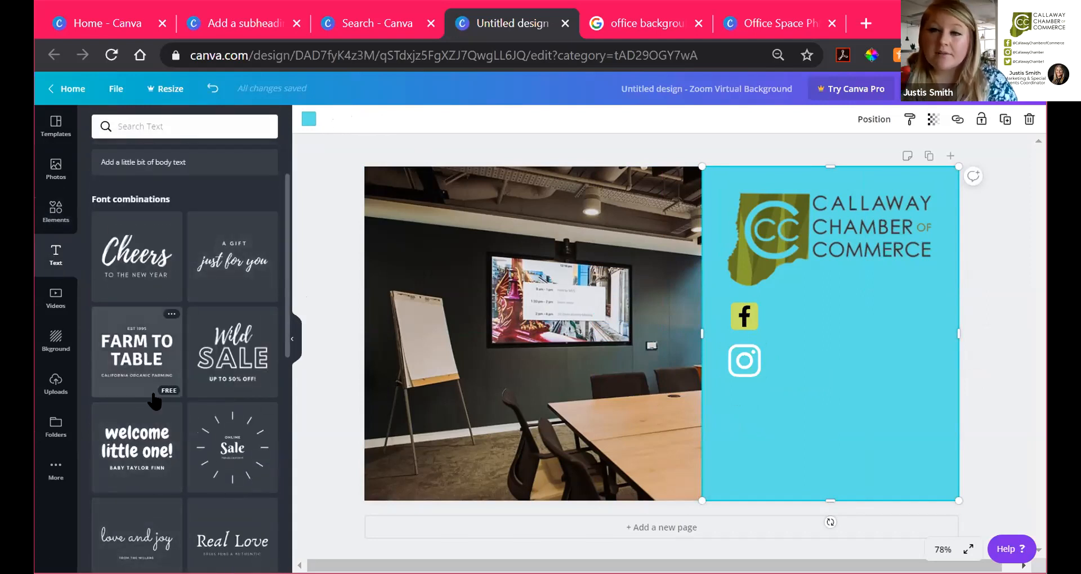
scroll(154, 401, "down", 5)
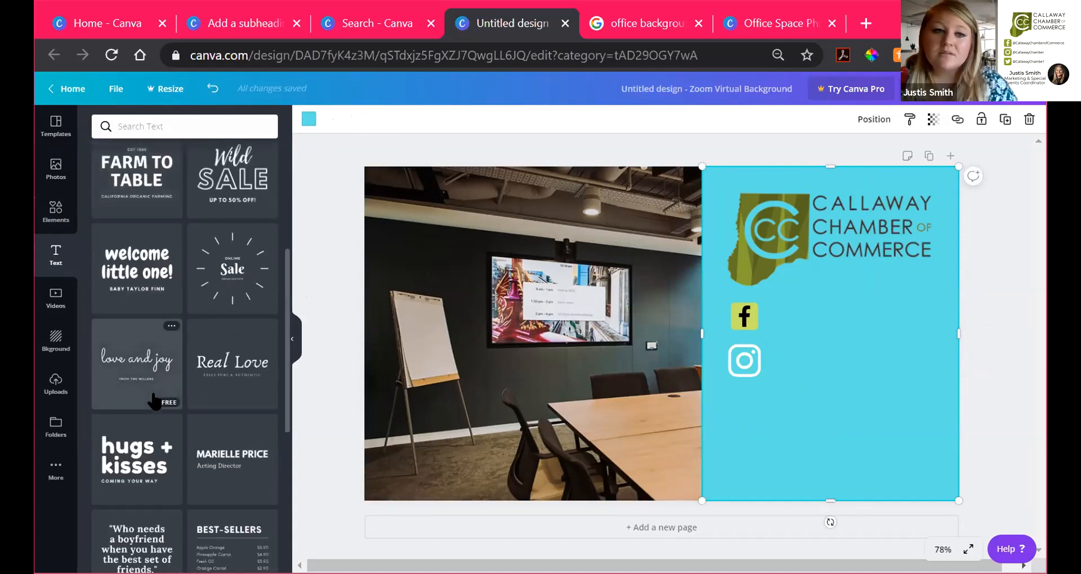
scroll(155, 401, "down", 10)
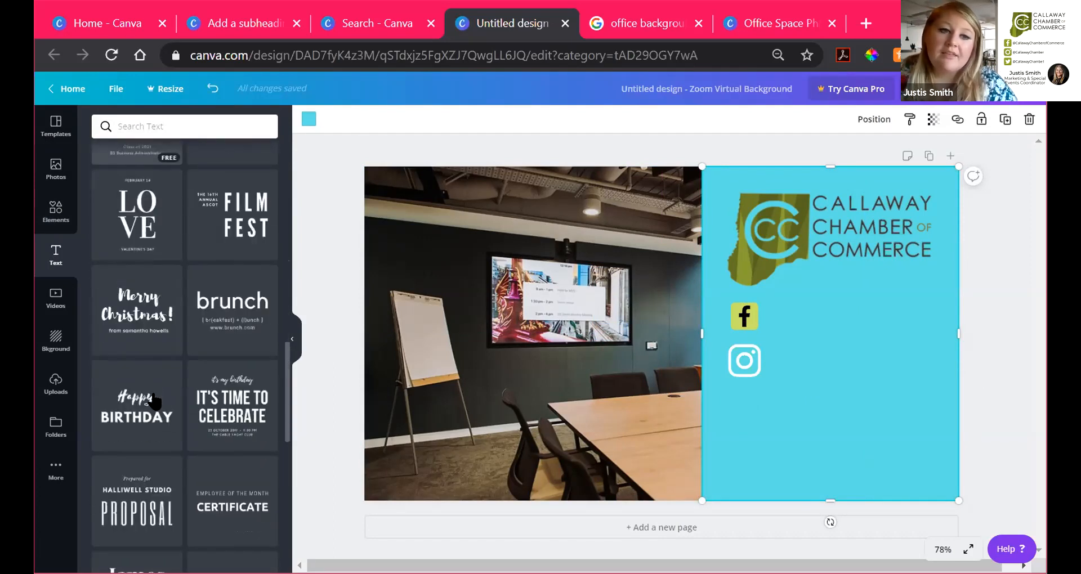
scroll(153, 401, "down", 3)
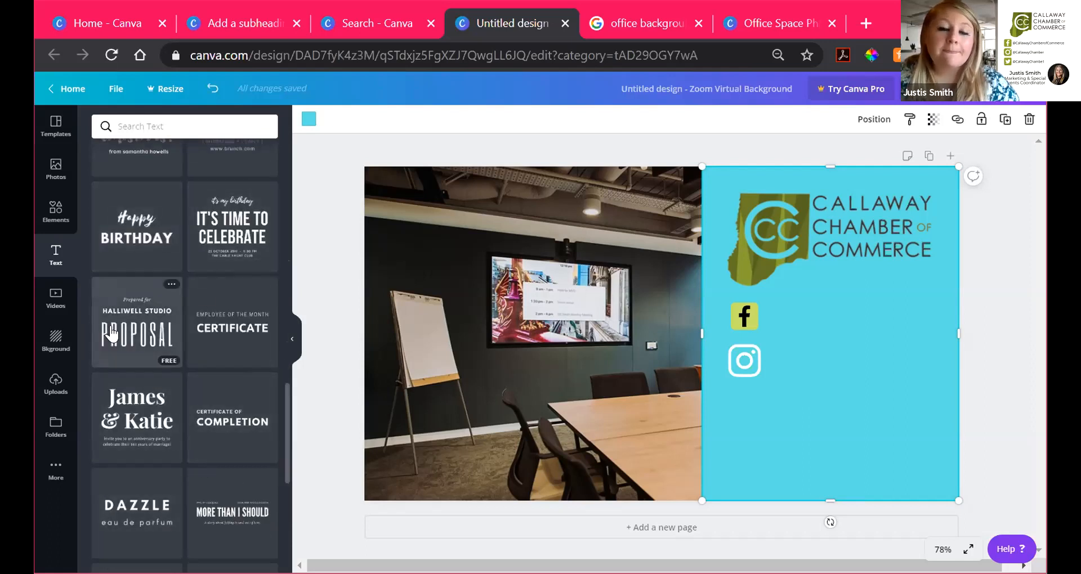
scroll(139, 336, "down", 2)
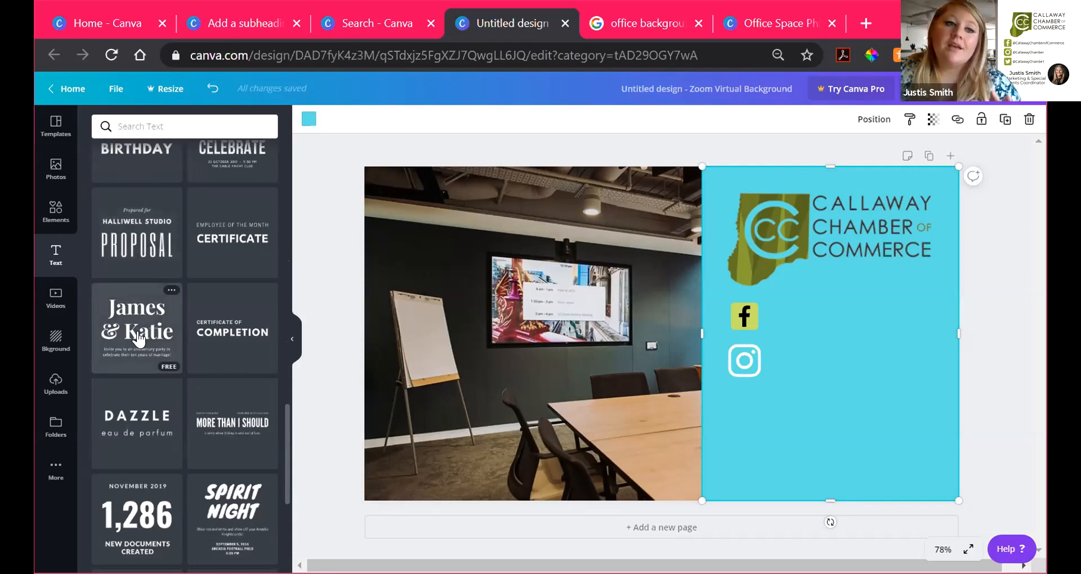
scroll(144, 375, "down", 5)
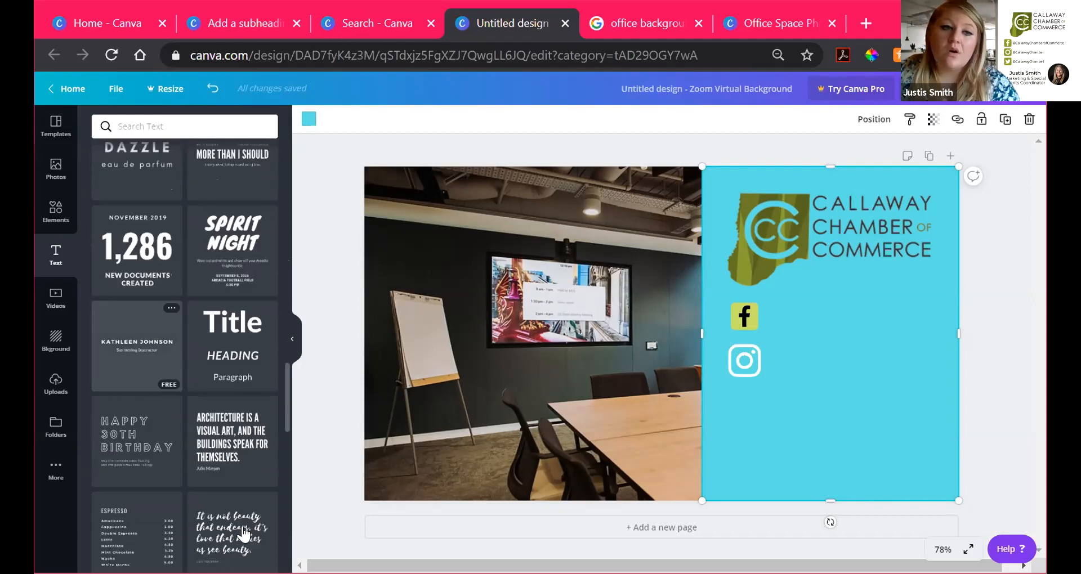
scroll(208, 401, "down", 5)
scroll(208, 394, "up", 15)
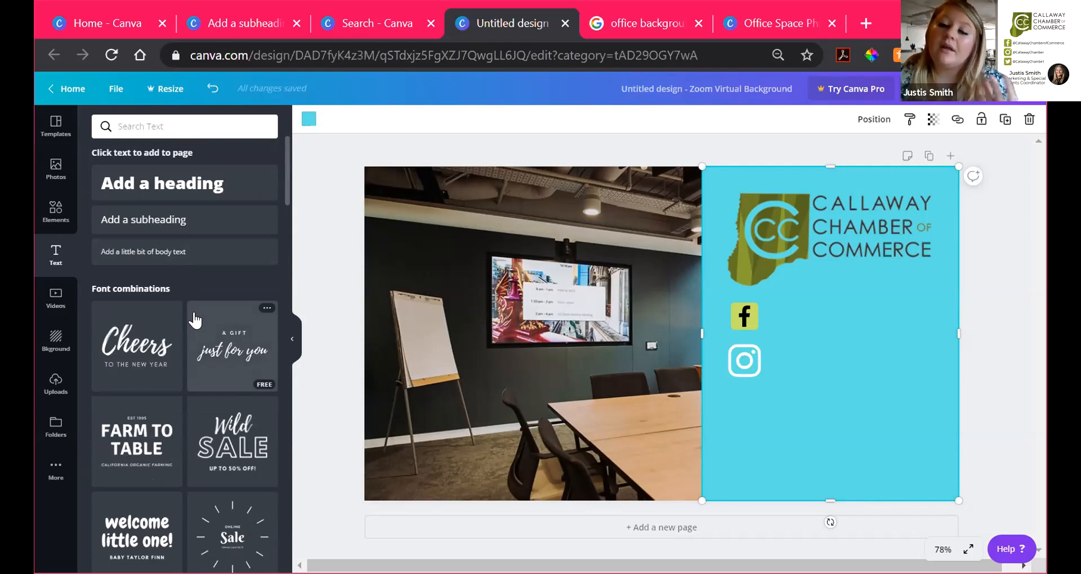
left_click_drag(181, 222, 193, 241)
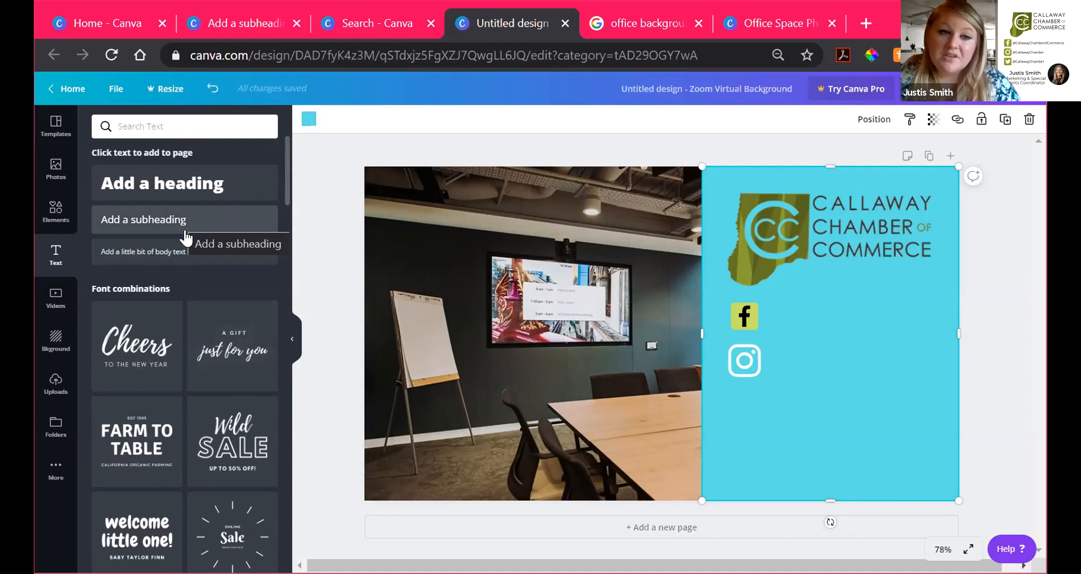
scroll(202, 420, "down", 8)
scroll(202, 420, "up", 8)
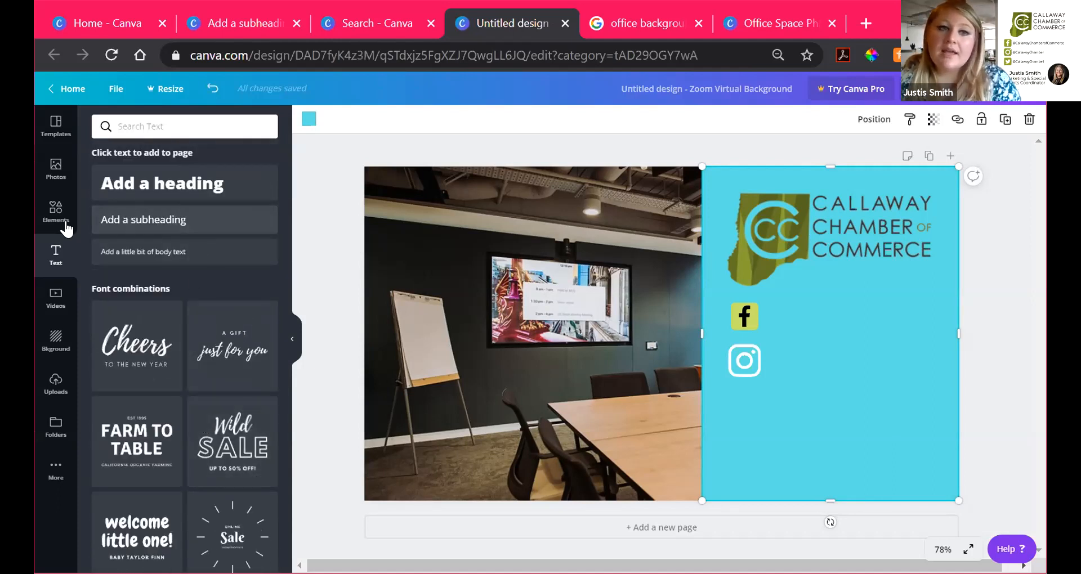
Step: Add a subheading beside the Facebook icon reading 'Callaway Chamberof Commerce'
left_click(153, 223)
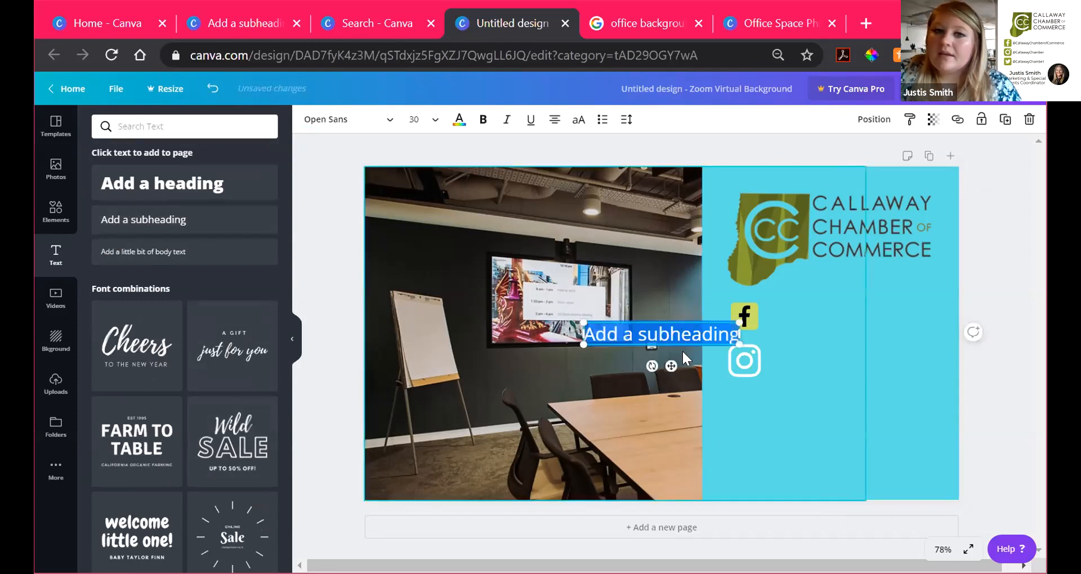
left_click_drag(709, 337, 865, 327)
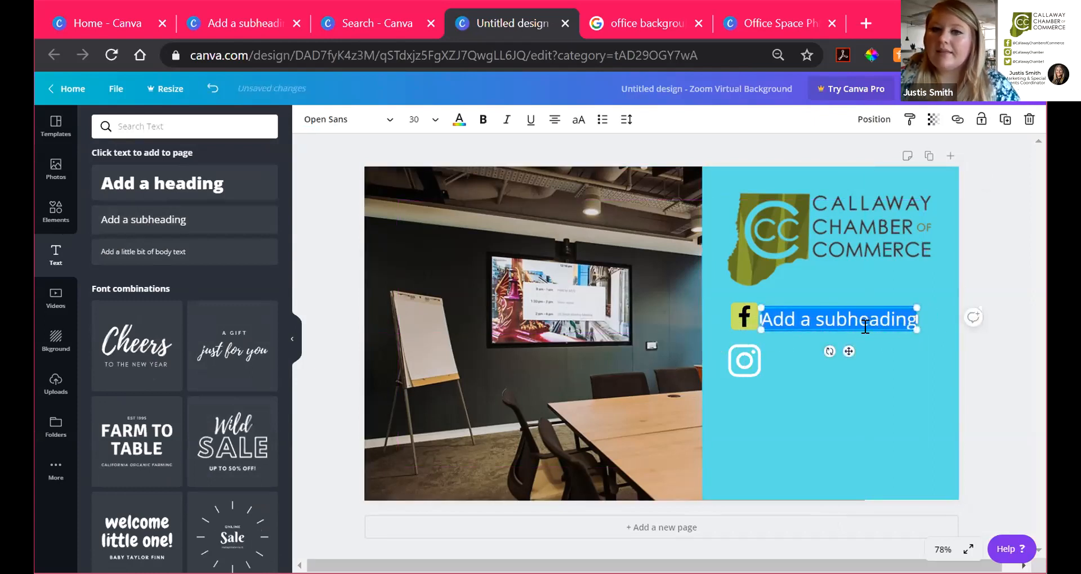
type("Callawa")
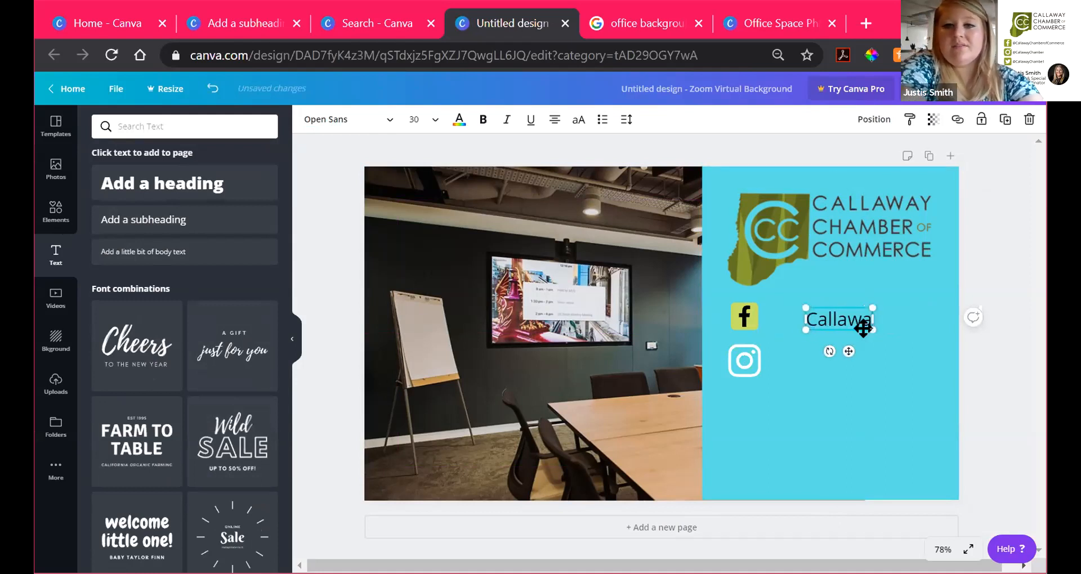
type("y Chamber")
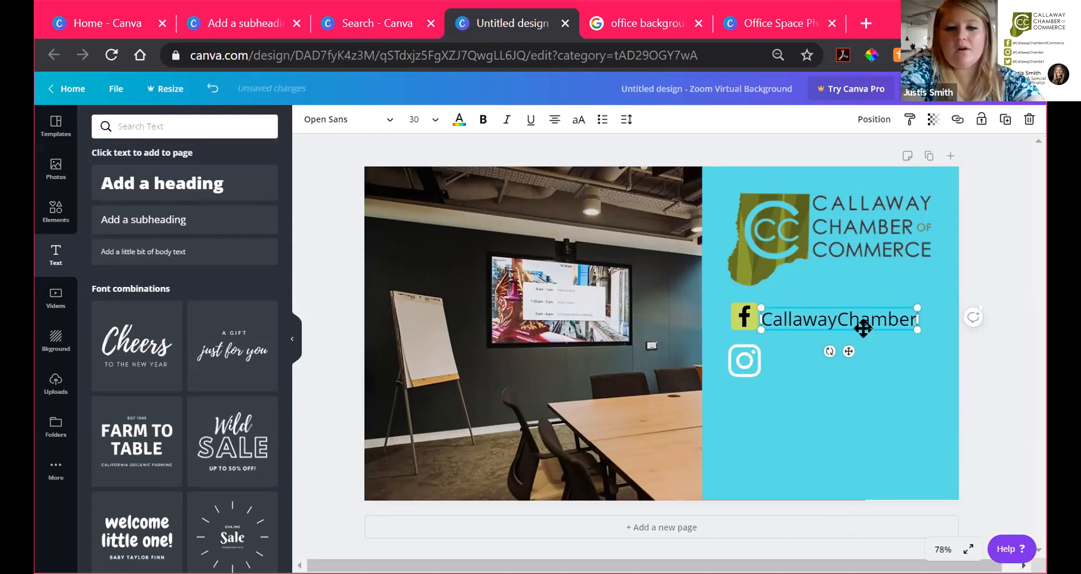
type("ofCOmmer")
key("BackSpace")
key("BackSpace")
key("BackSpace")
key("BackSpace")
key("BackSpace")
type("ommerce")
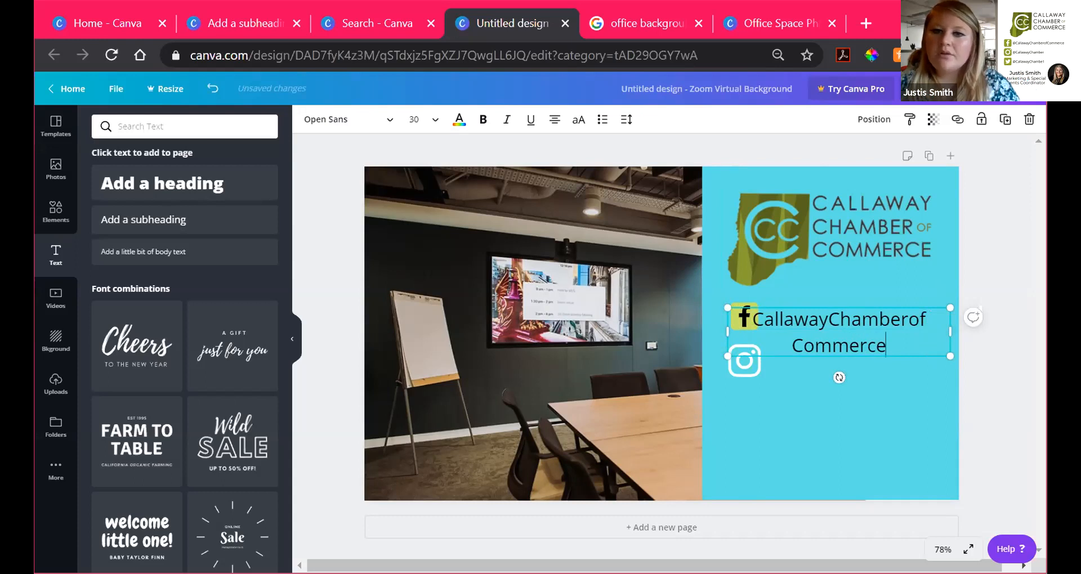
Step: Set the handle text to size 18 and nudge it next to the Facebook icon
left_click_drag(886, 345, 754, 319)
left_click(861, 319)
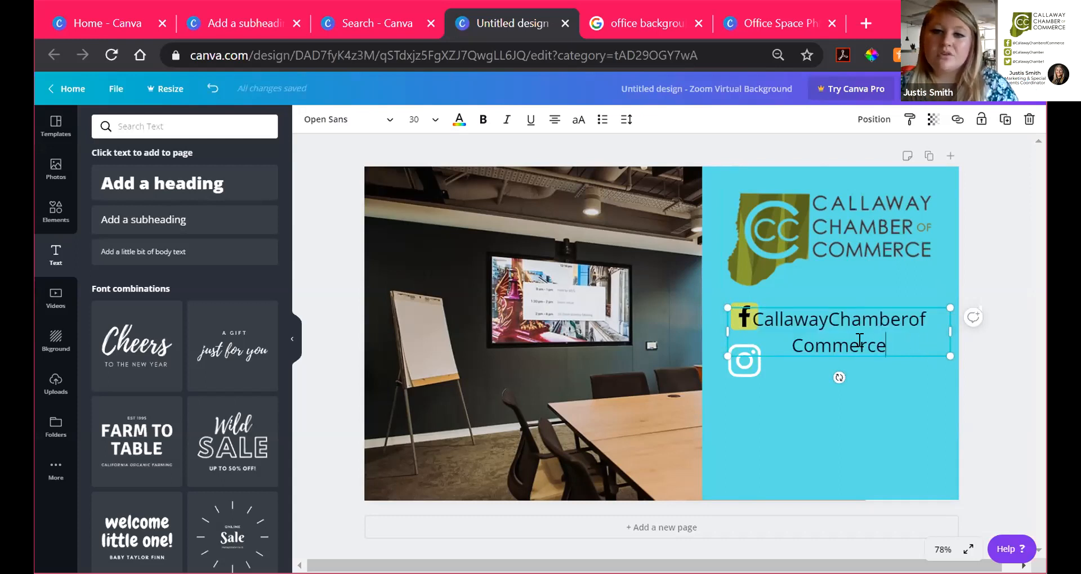
left_click_drag(886, 345, 759, 321)
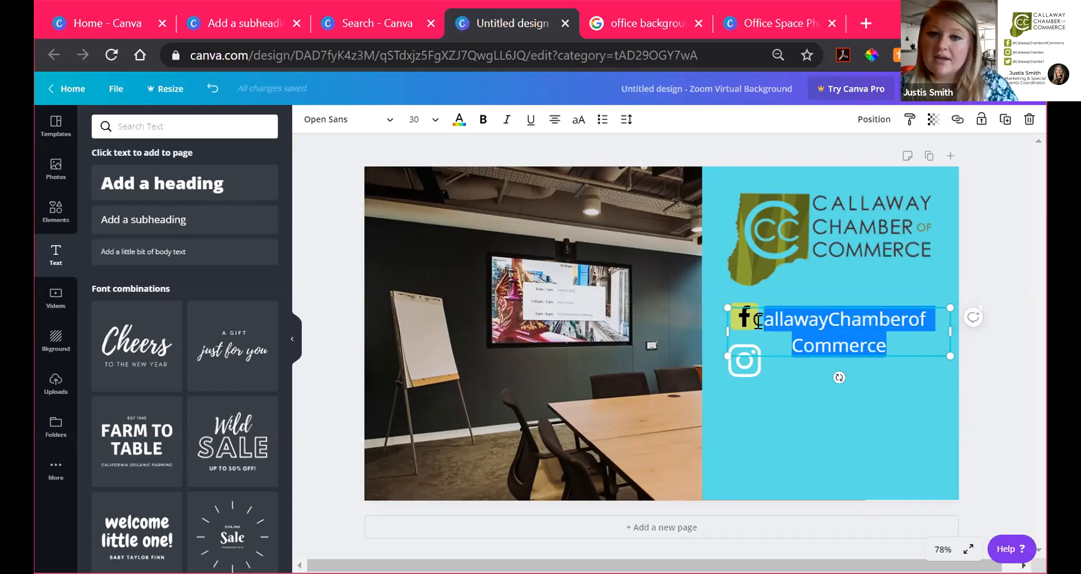
left_click(423, 122)
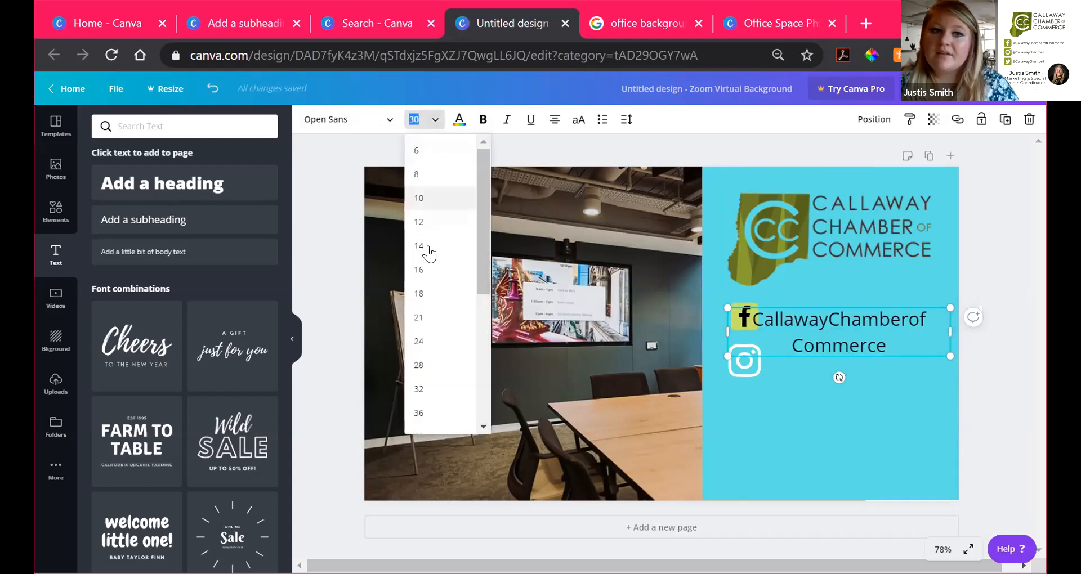
left_click(428, 297)
left_click_drag(837, 313, 839, 313)
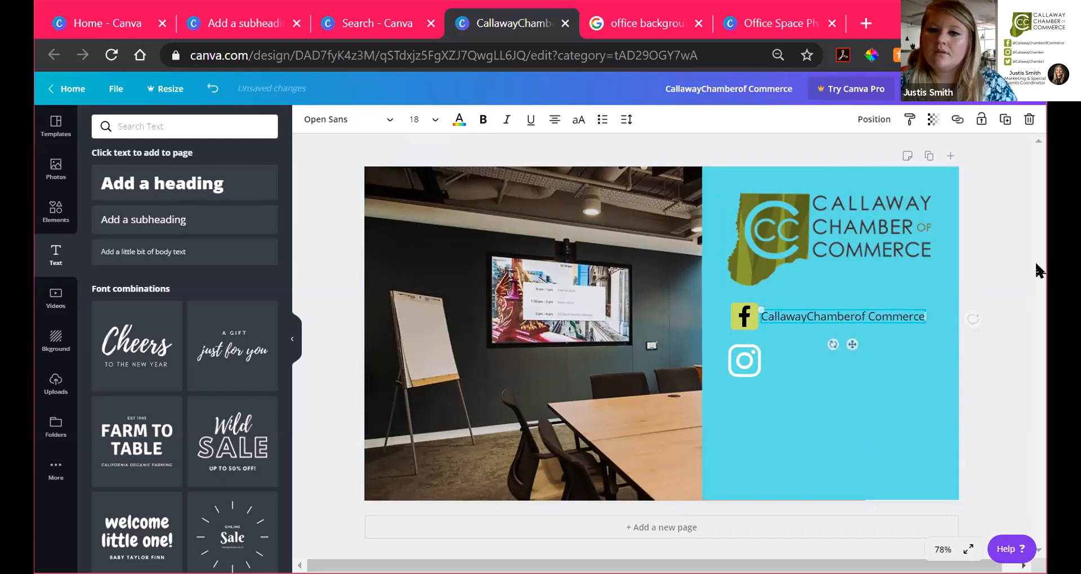
left_click(1018, 261)
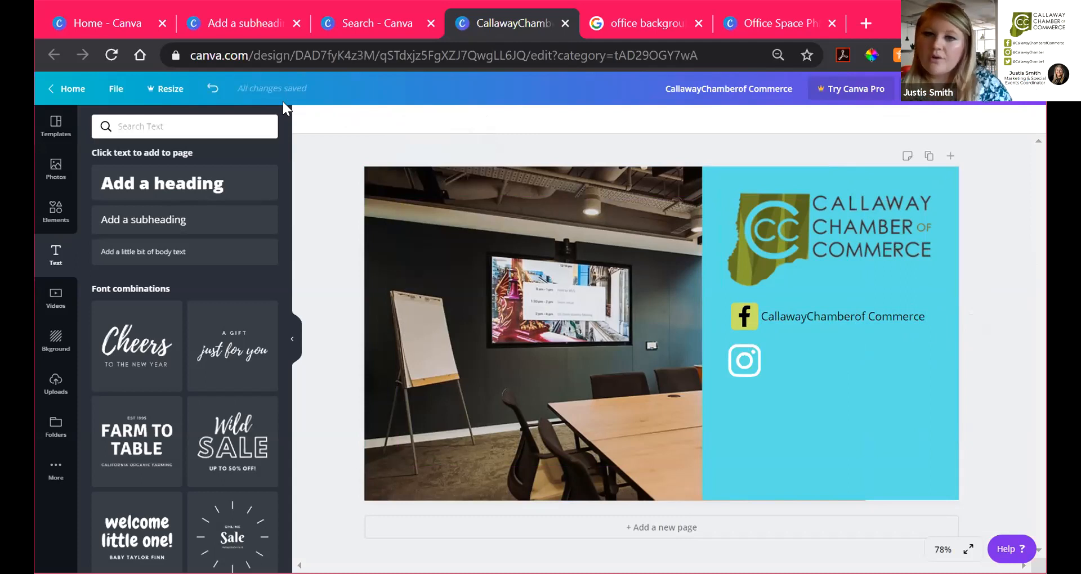
Step: Fix the handle's spacing and widen its text box so it fits on one line
left_click(811, 318)
left_click(806, 317)
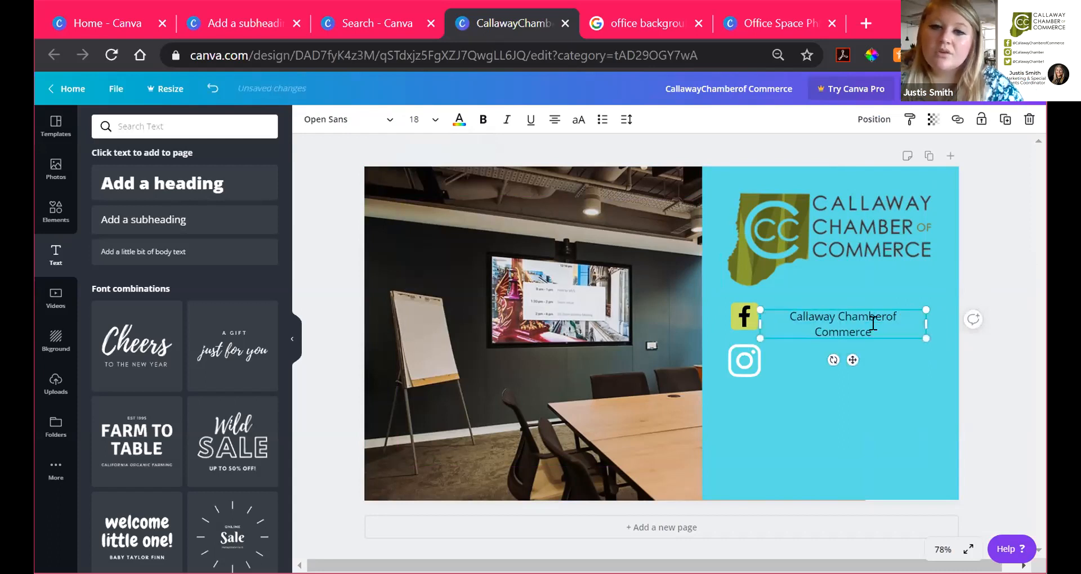
left_click_drag(935, 329, 950, 329)
left_click(820, 363)
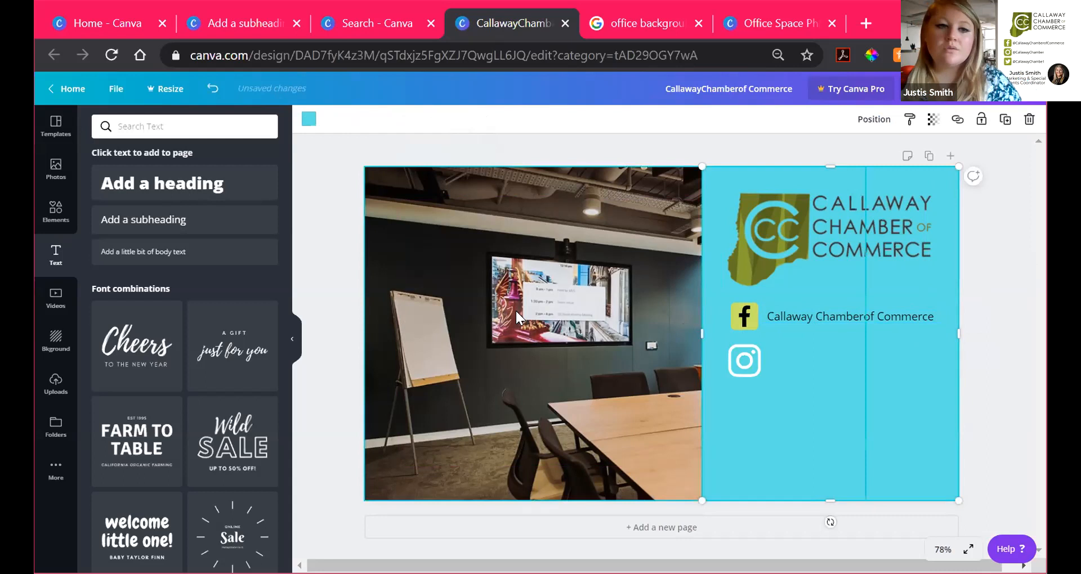
scroll(261, 381, "down", 3)
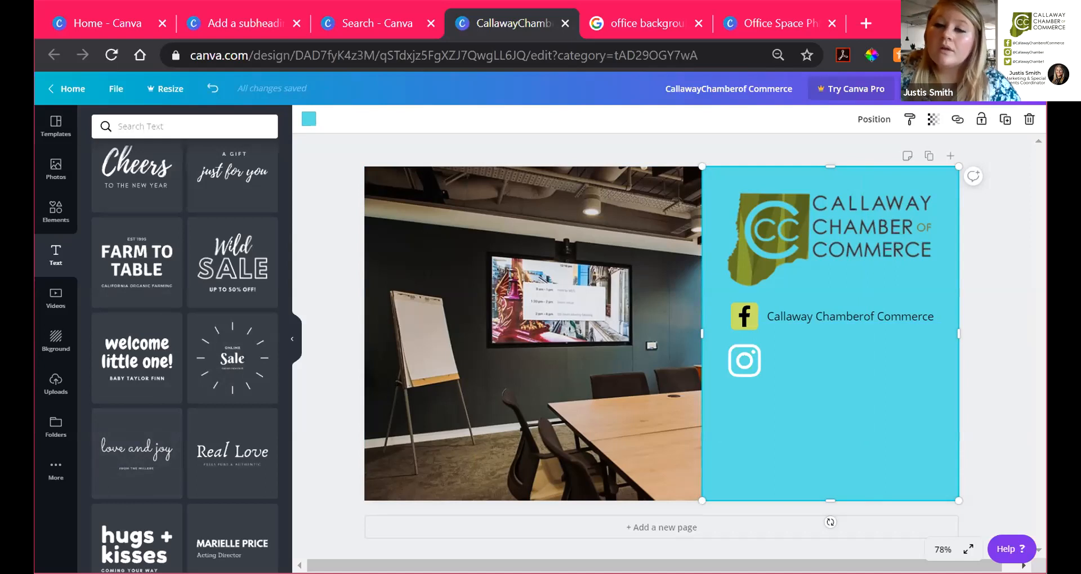
left_click(780, 163)
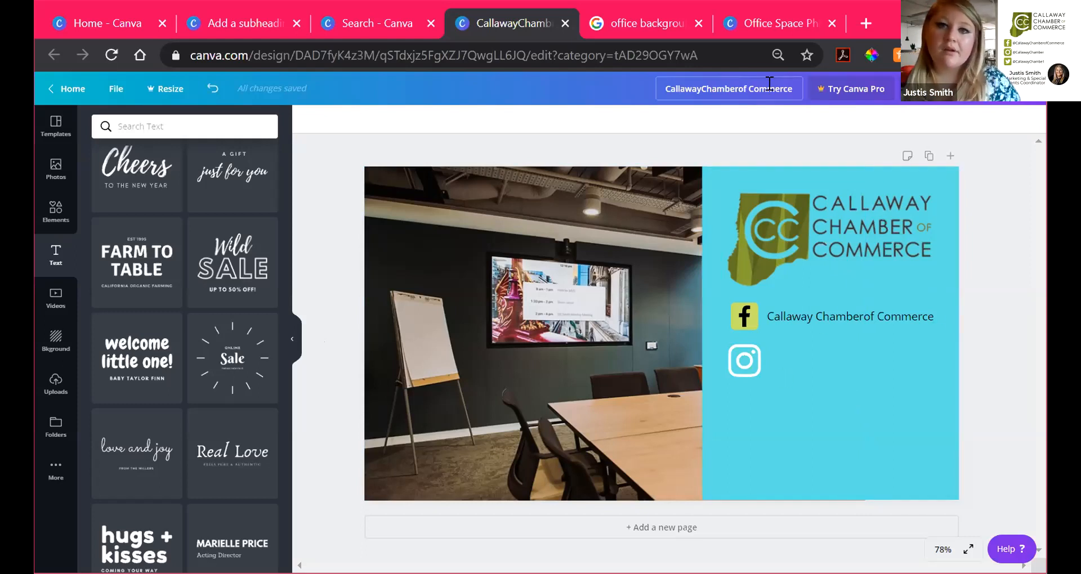
Step: Bring up the 'Office Space Photo' tab showing the finished example background design
left_click(765, 25)
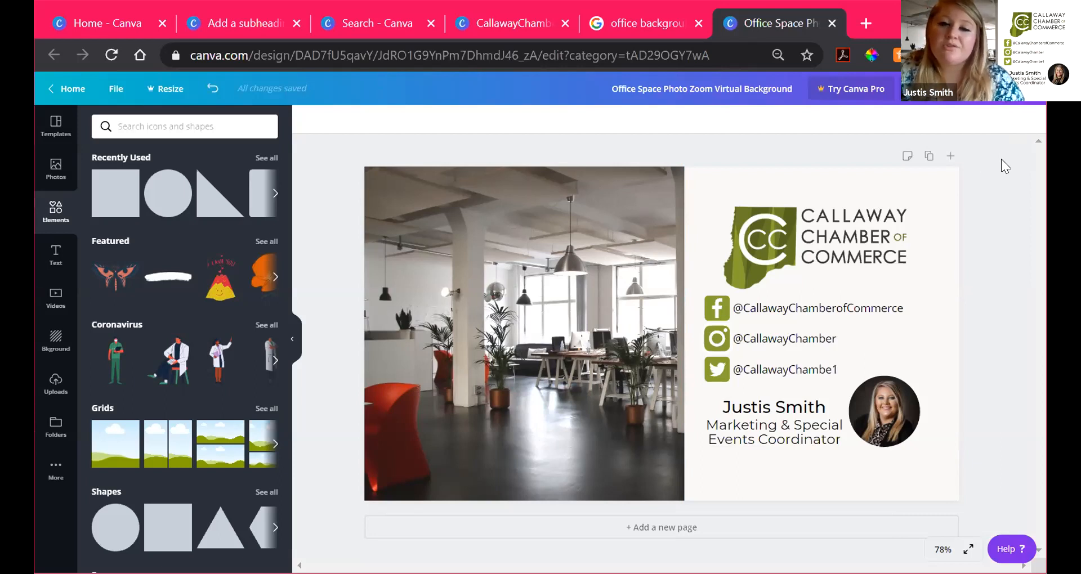
Step: Open the office-space design's Download settings with PNG as file type, then switch to the in-progress design tab
left_click(1019, 99)
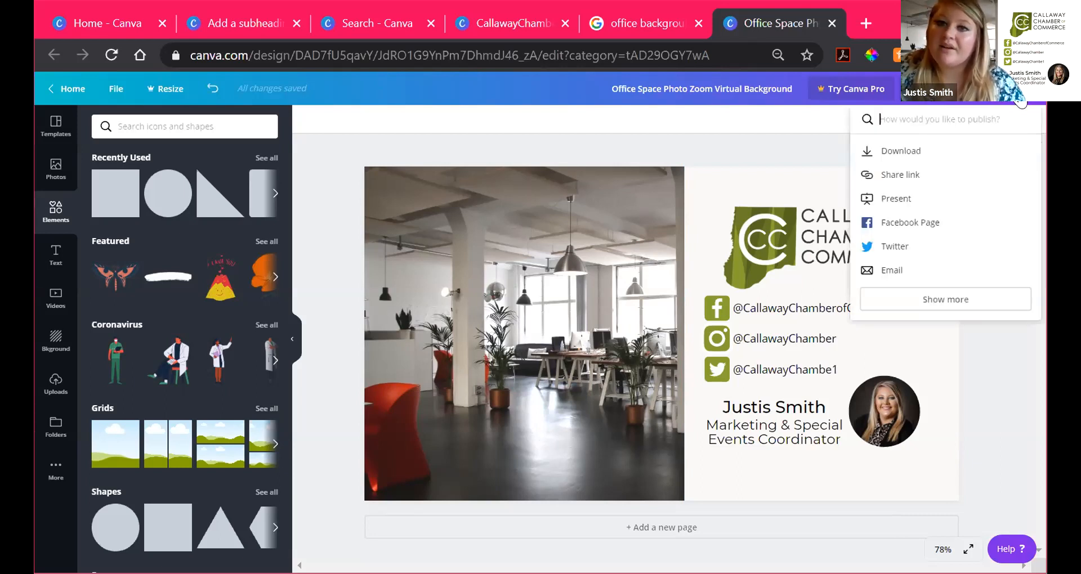
left_click(1019, 97)
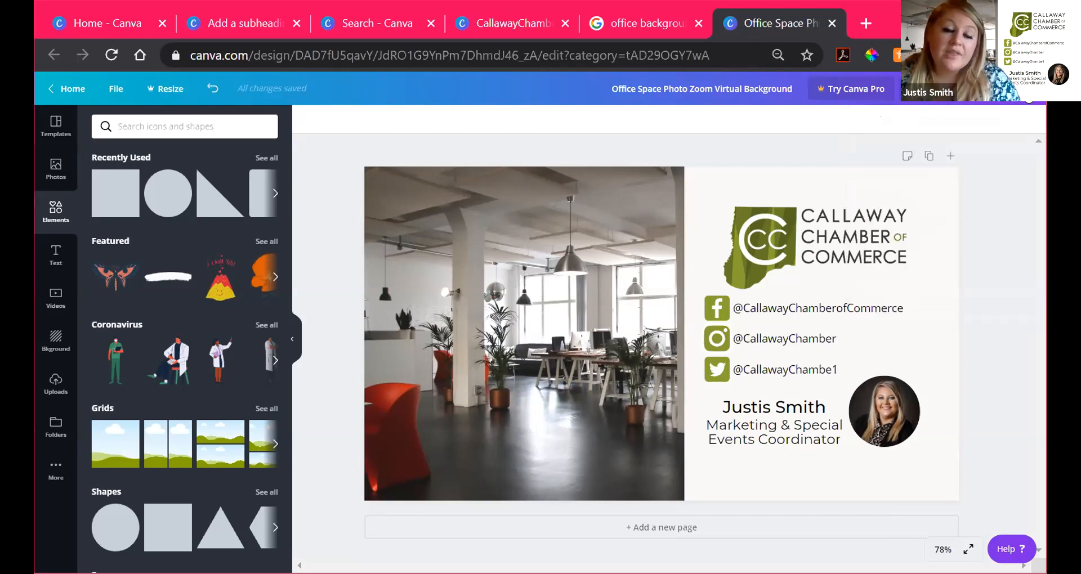
left_click(1029, 101)
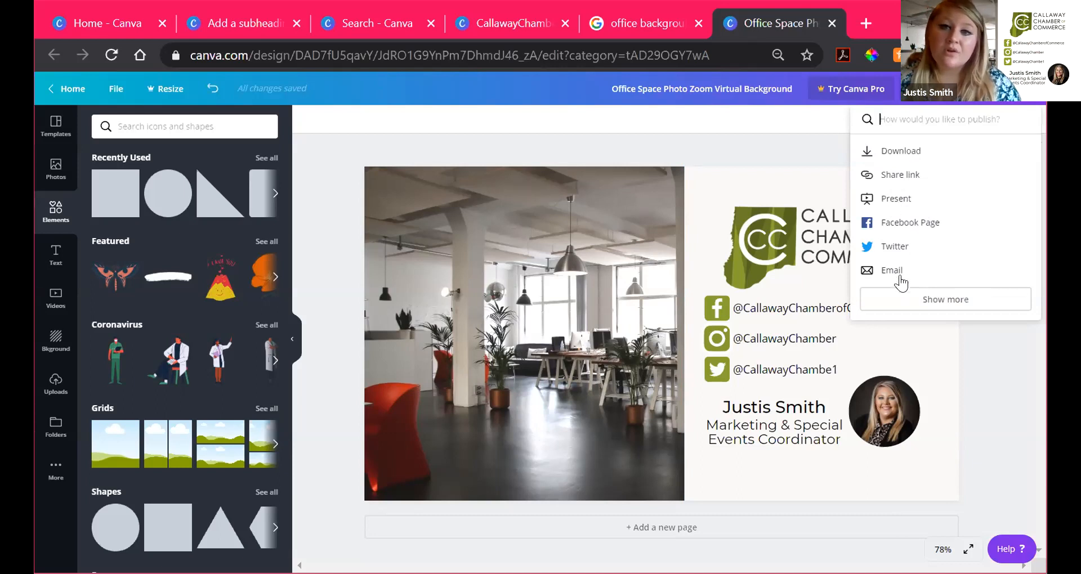
left_click(899, 152)
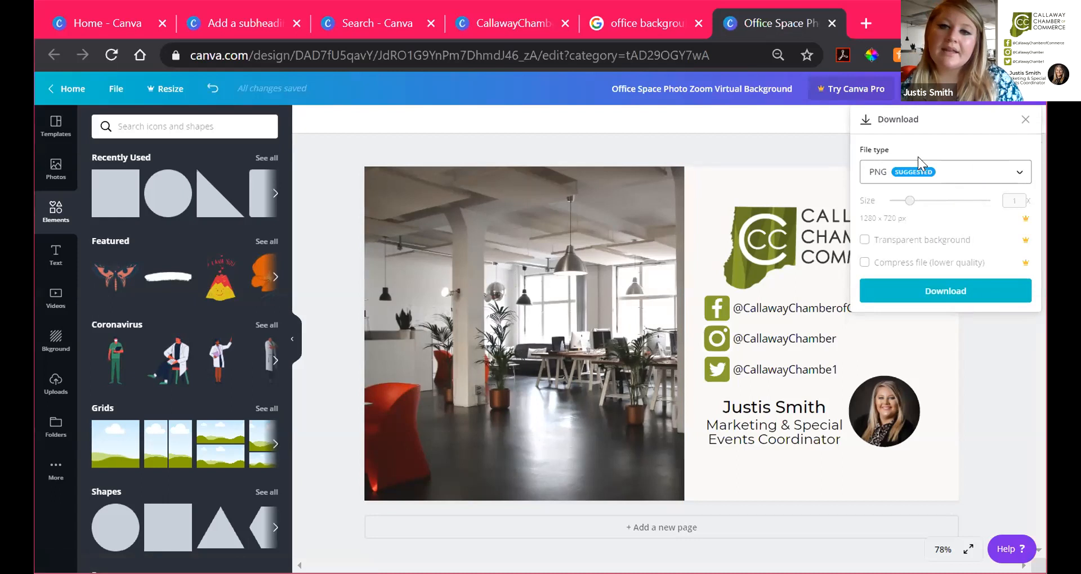
left_click(971, 181)
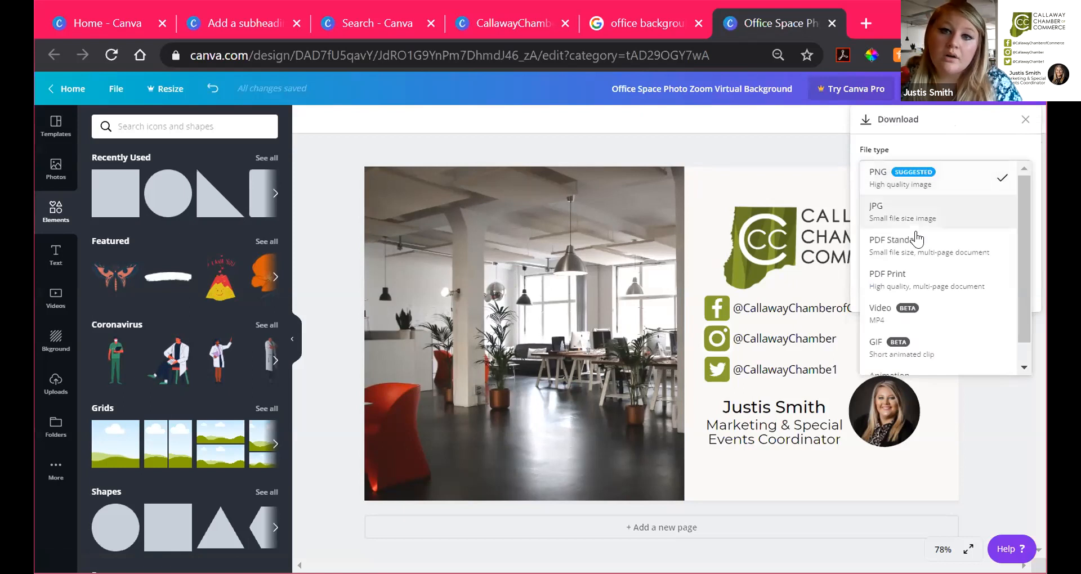
left_click(951, 175)
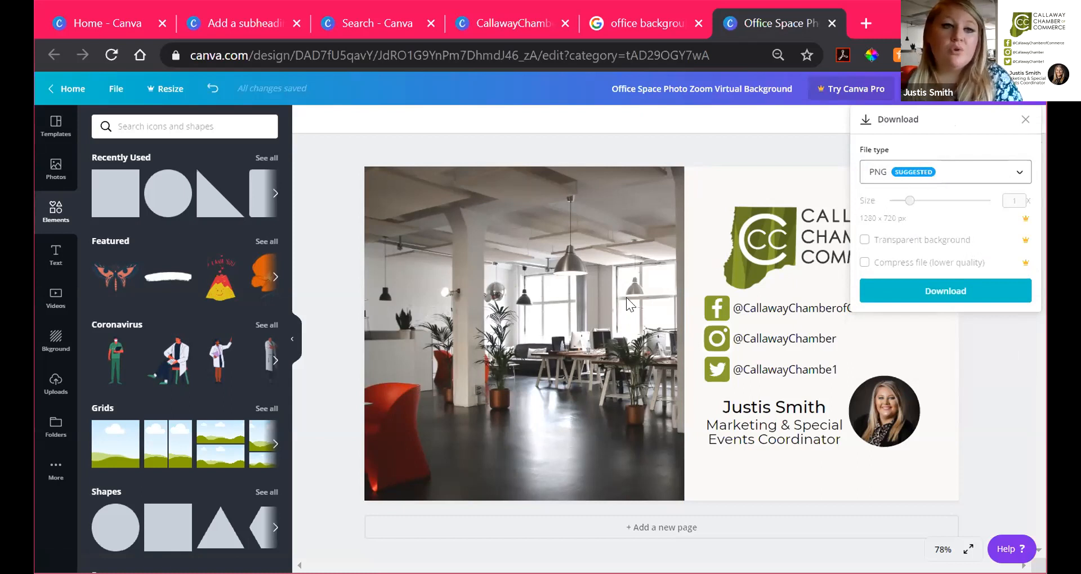
left_click(248, 24)
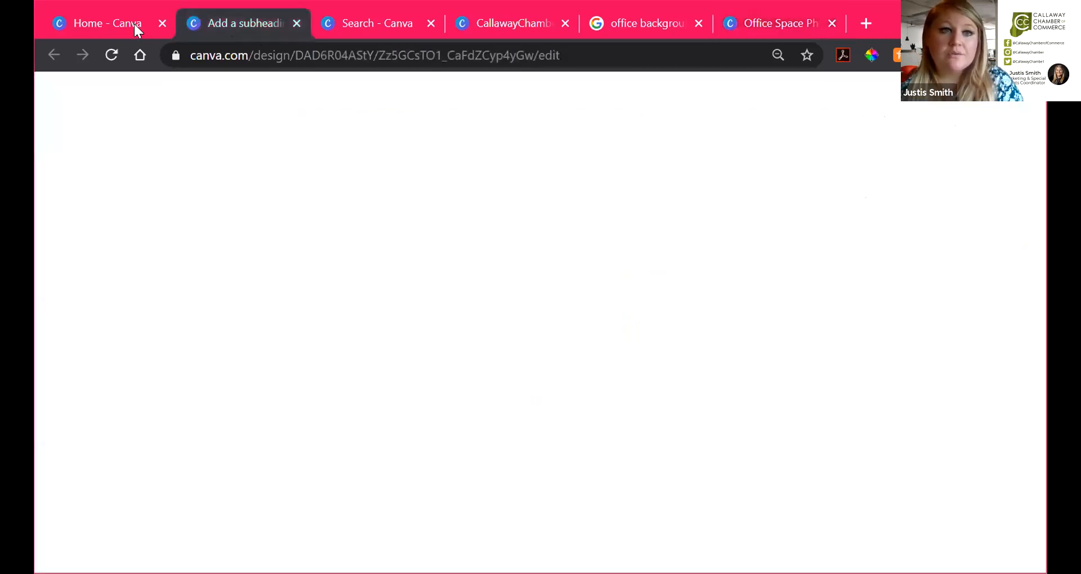
Step: Glance at the Home and Zoom Virtual Backgrounds search tabs, then reopen the office-space design's file type list
left_click(105, 22)
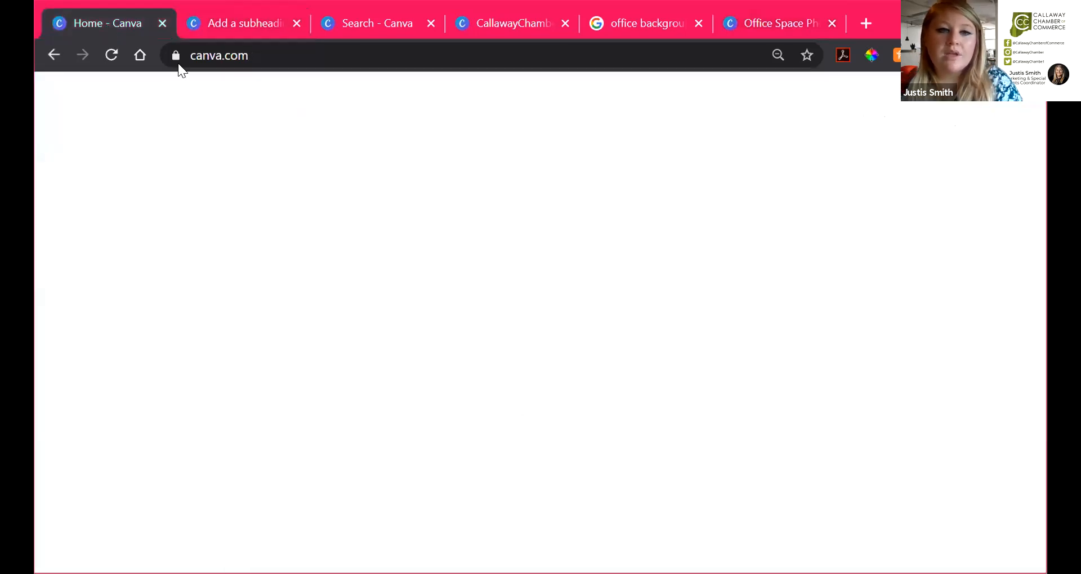
left_click(371, 24)
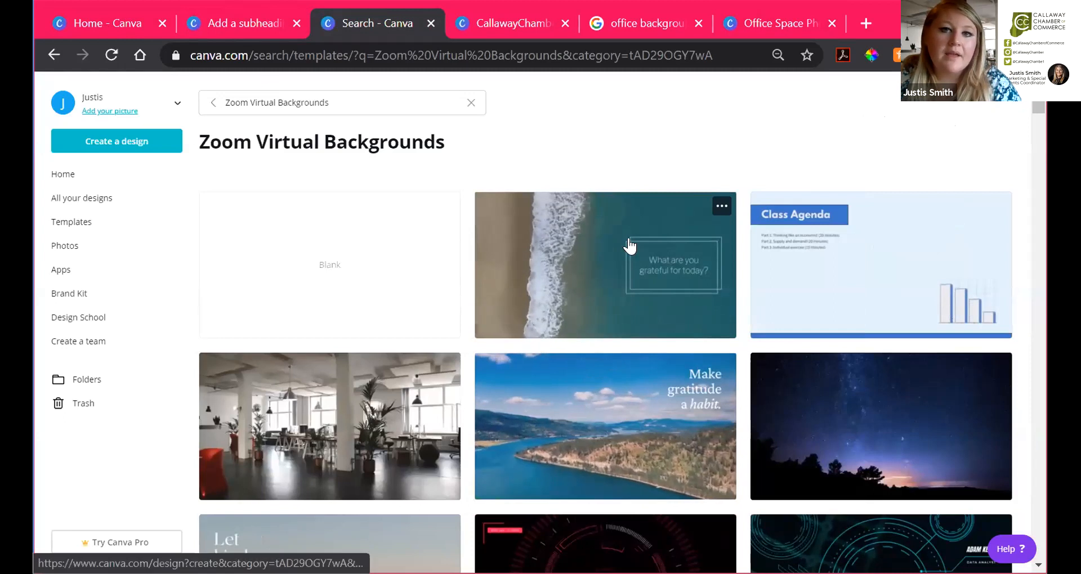
left_click(763, 23)
left_click(974, 179)
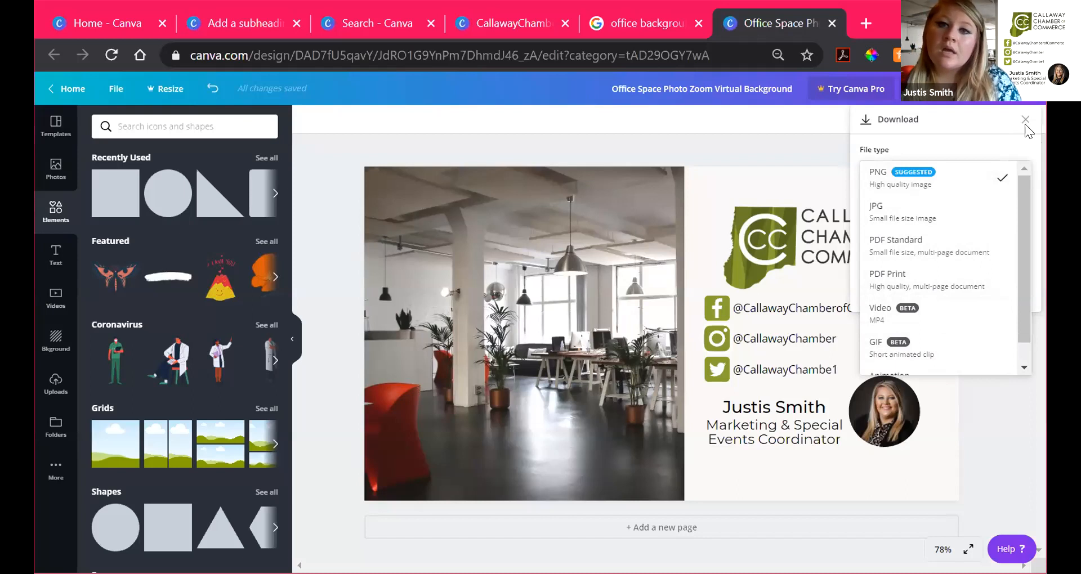
Step: Keep PNG as the file type and download the office-space design
left_click(950, 184)
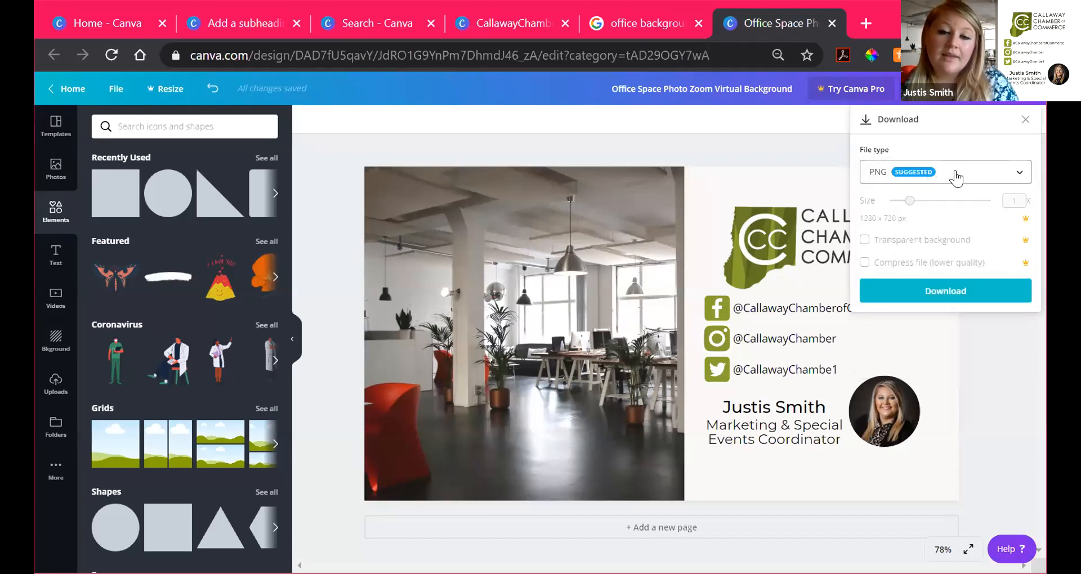
left_click(991, 290)
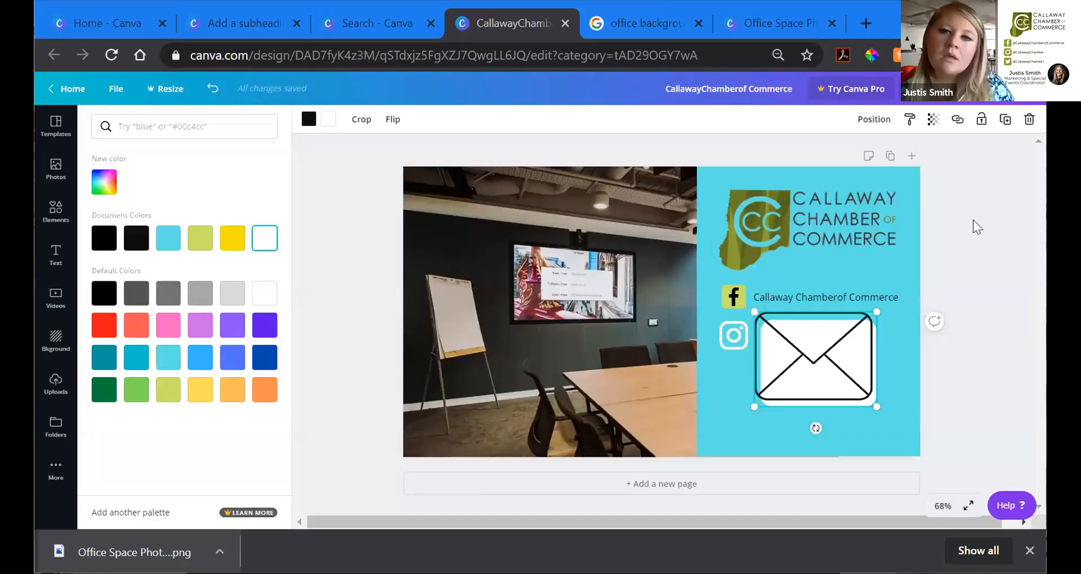
Step: Shrink the envelope icon and colour it lime green
left_click(973, 219)
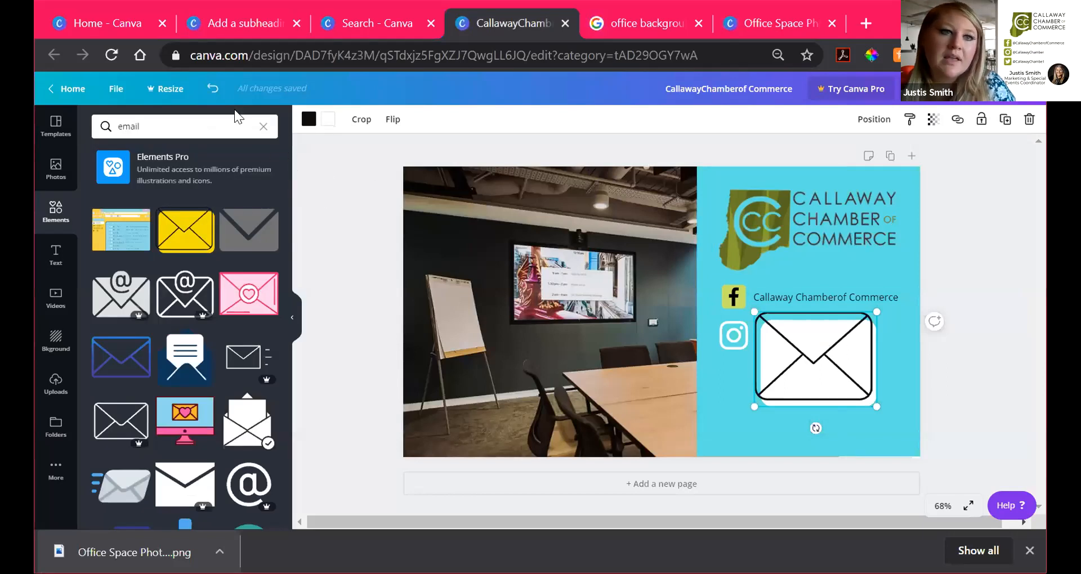
left_click_drag(872, 311, 859, 325)
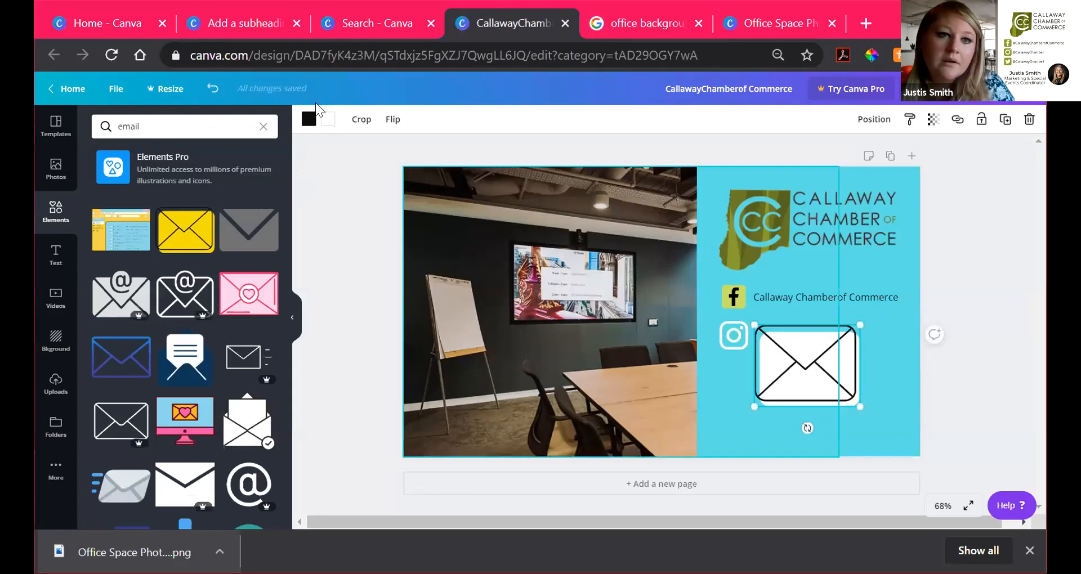
left_click(309, 119)
left_click(200, 238)
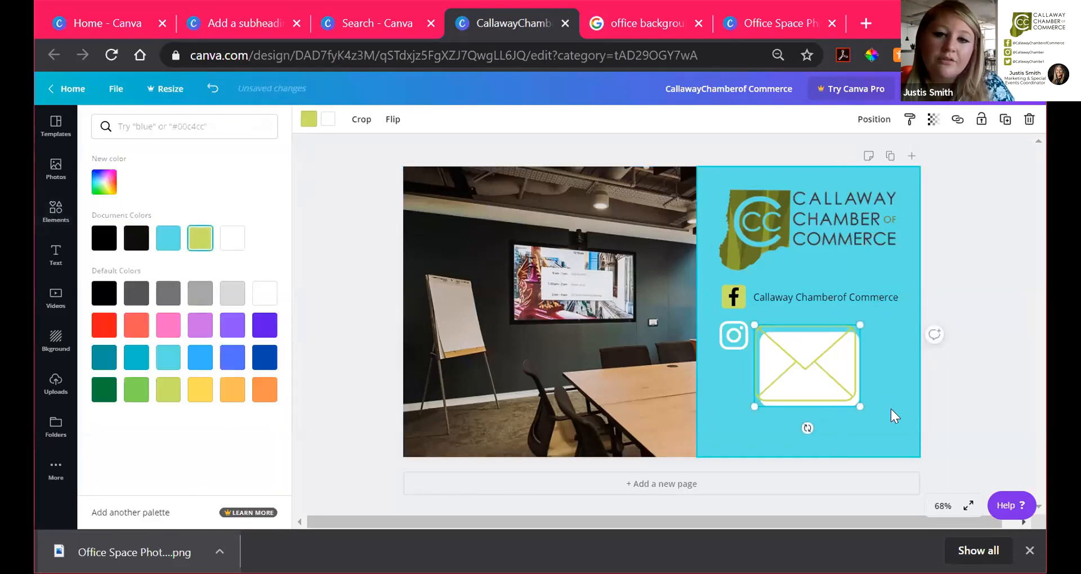
left_click(895, 415)
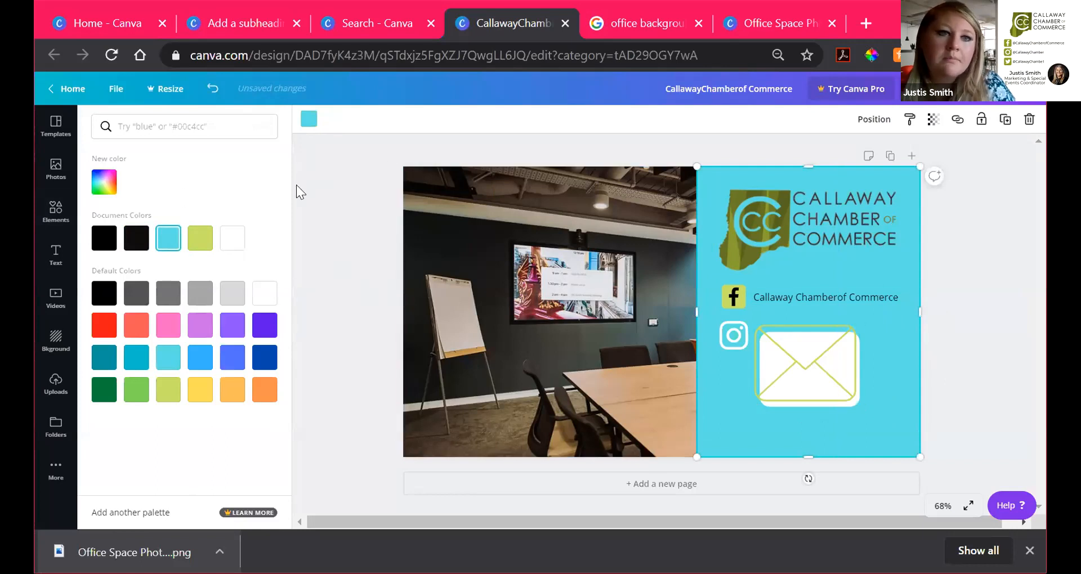
Step: Search Elements for 'email', then resize the envelope to 100 by 78 under the Instagram icon
left_click(56, 212)
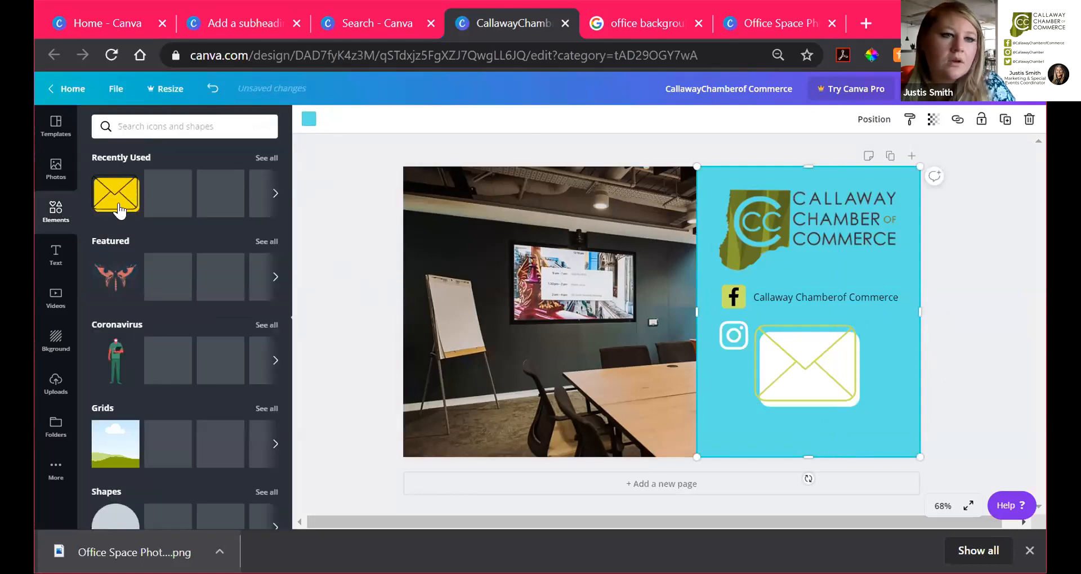
left_click(144, 128)
type("email")
key("Return")
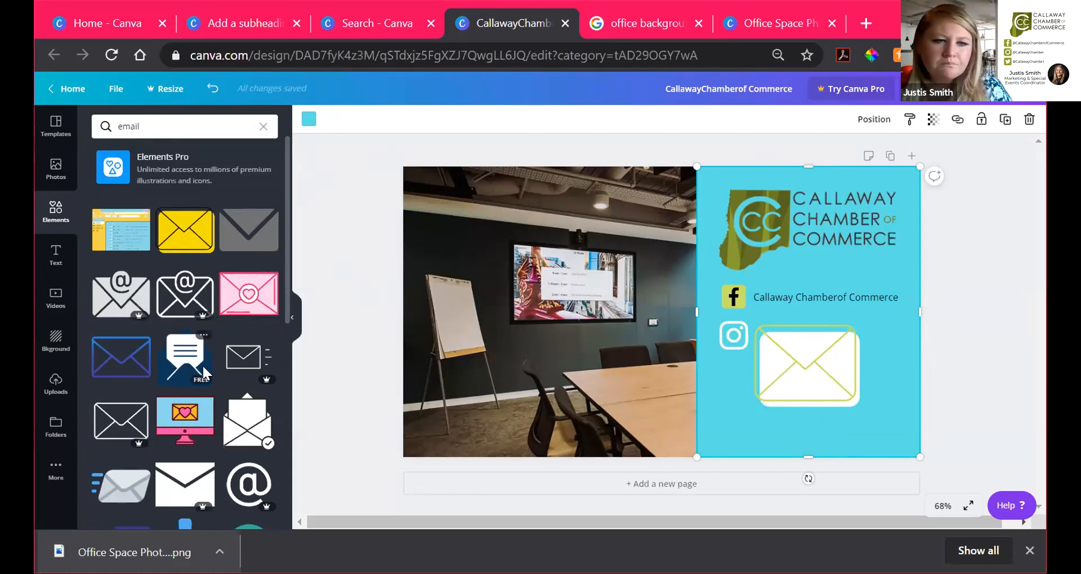
scroll(215, 399, "down", 1)
scroll(130, 316, "up", 1)
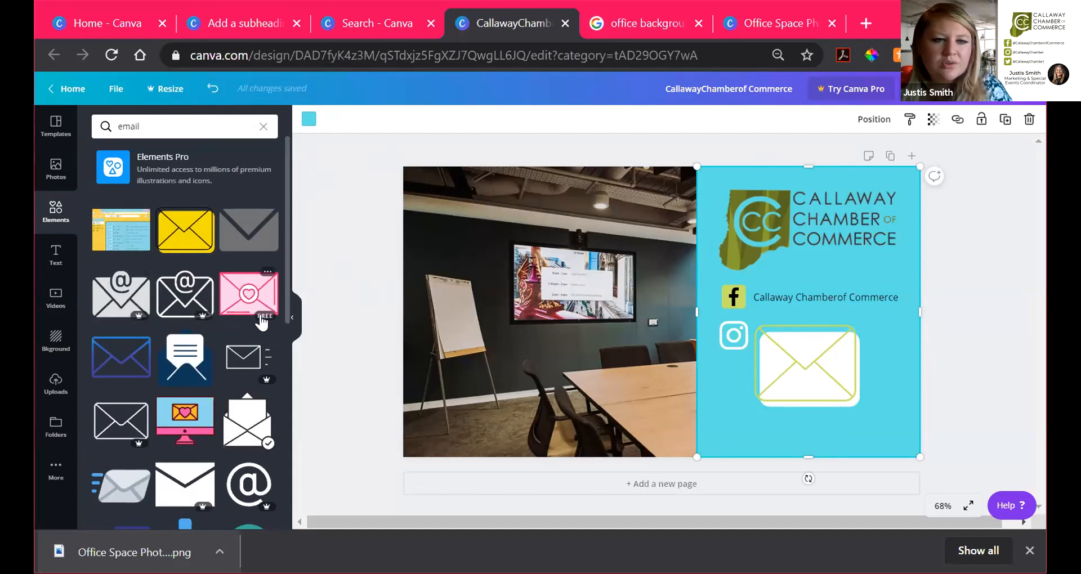
scroll(259, 402, "down", 2)
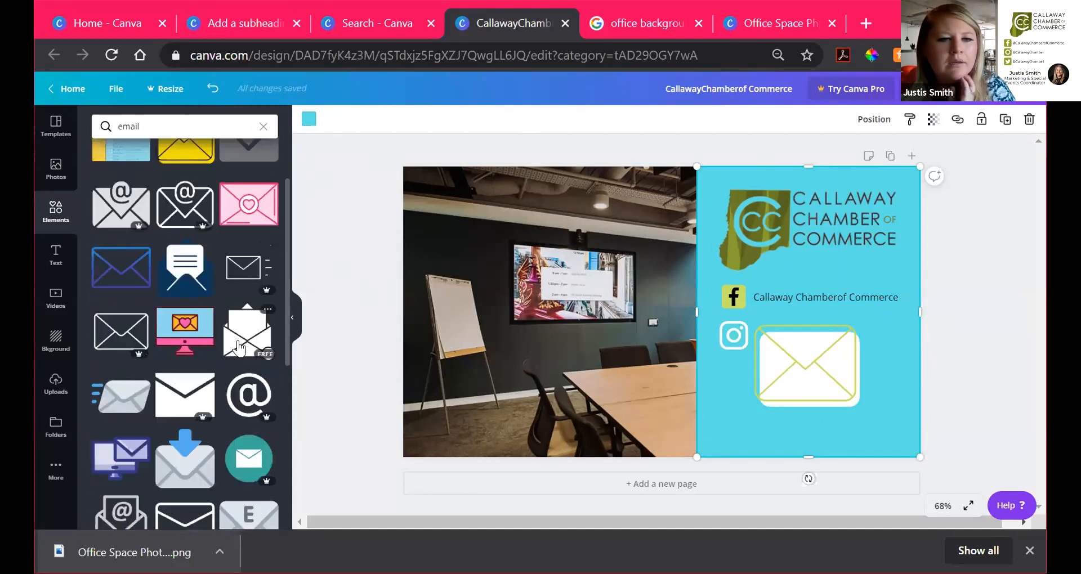
scroll(185, 394, "down", 2)
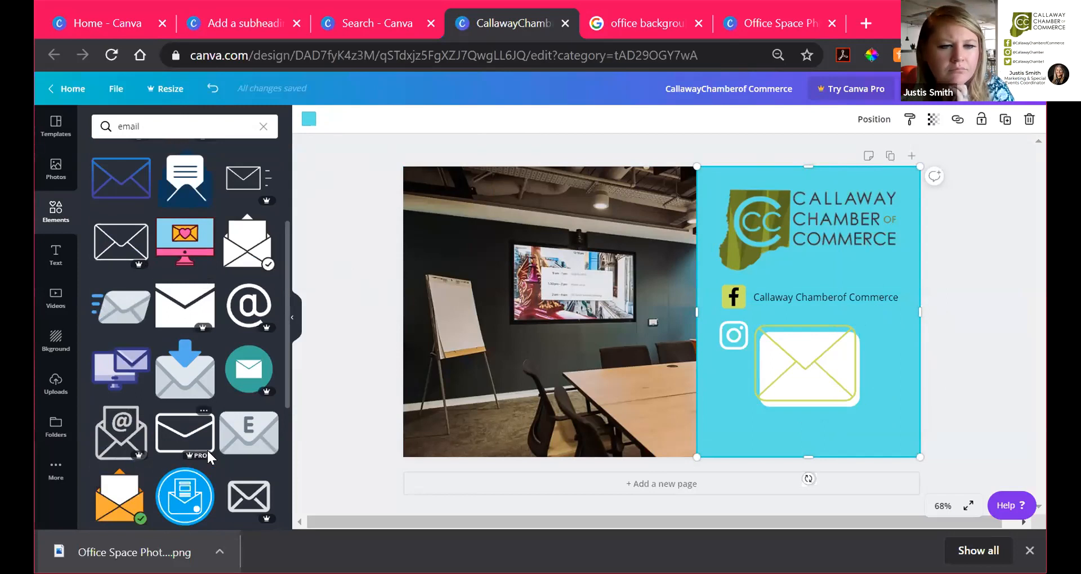
scroll(209, 459, "down", 2)
scroll(208, 459, "down", 2)
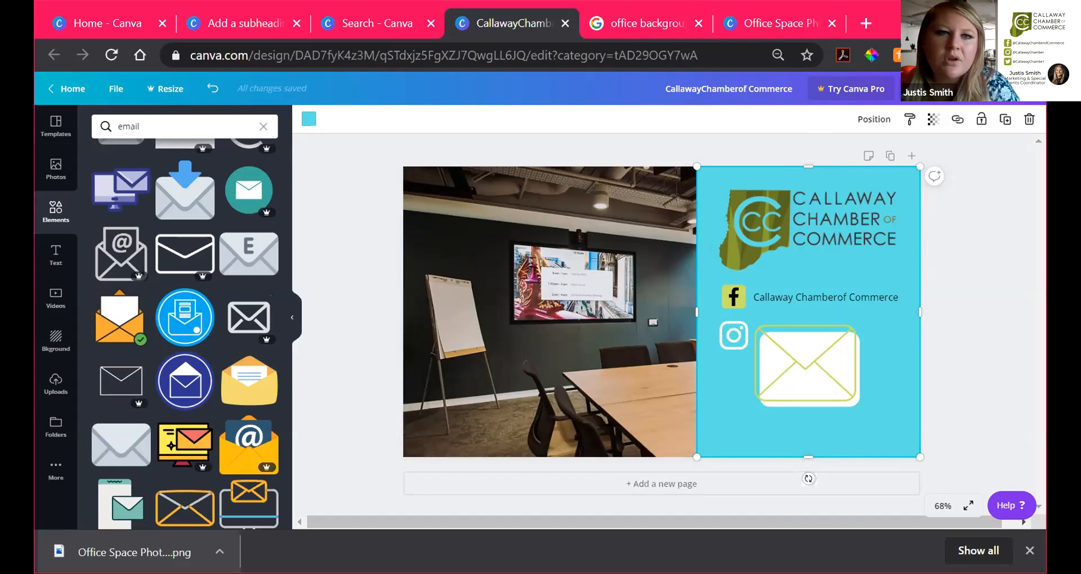
scroll(161, 264, "up", 2)
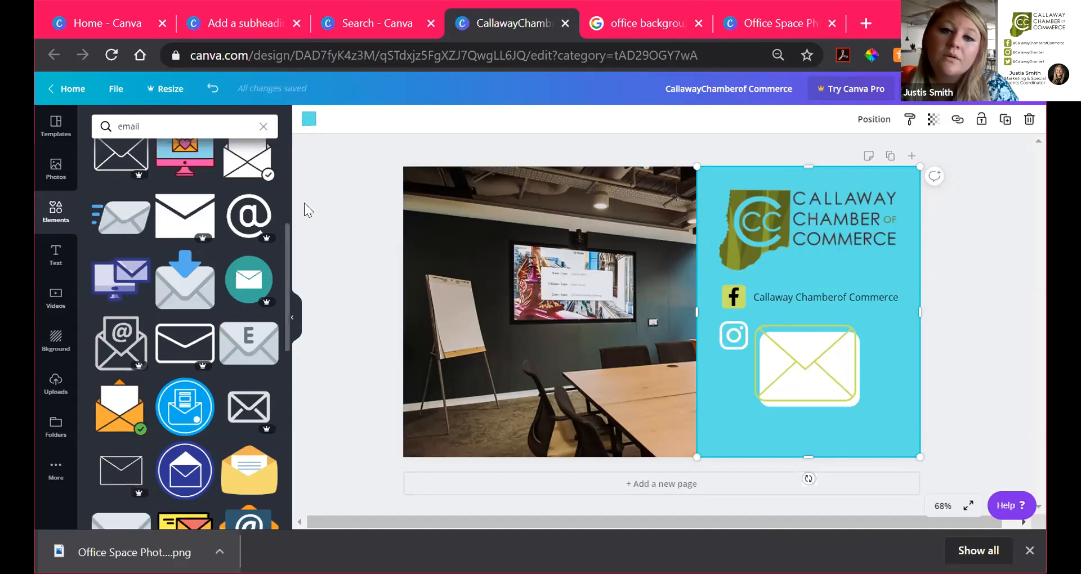
left_click_drag(858, 326, 734, 381)
Step: Position the envelope icon below Instagram and duplicate the Facebook handle text beside it
left_click(789, 372)
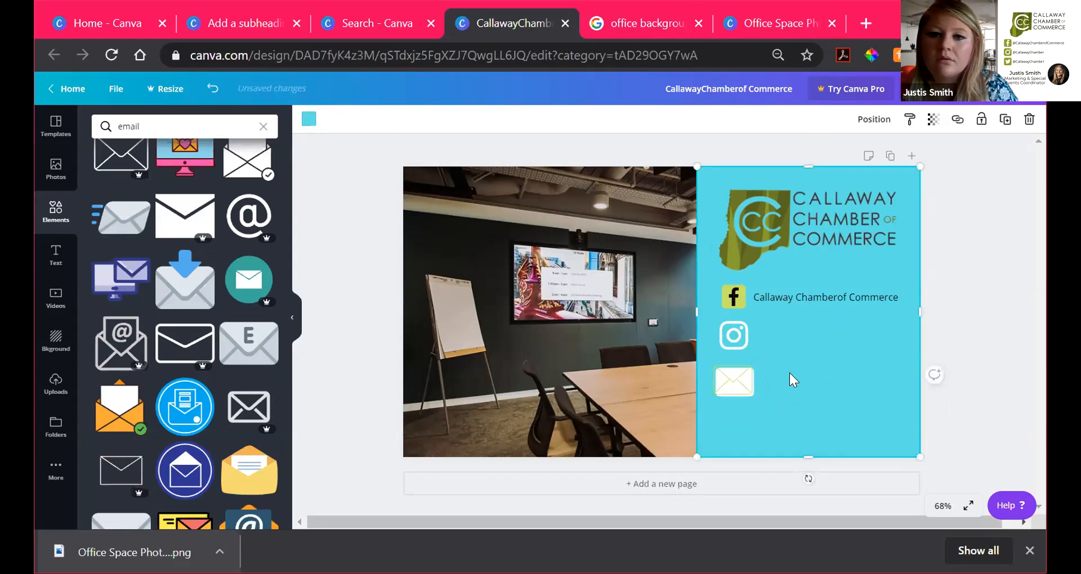
left_click(735, 374)
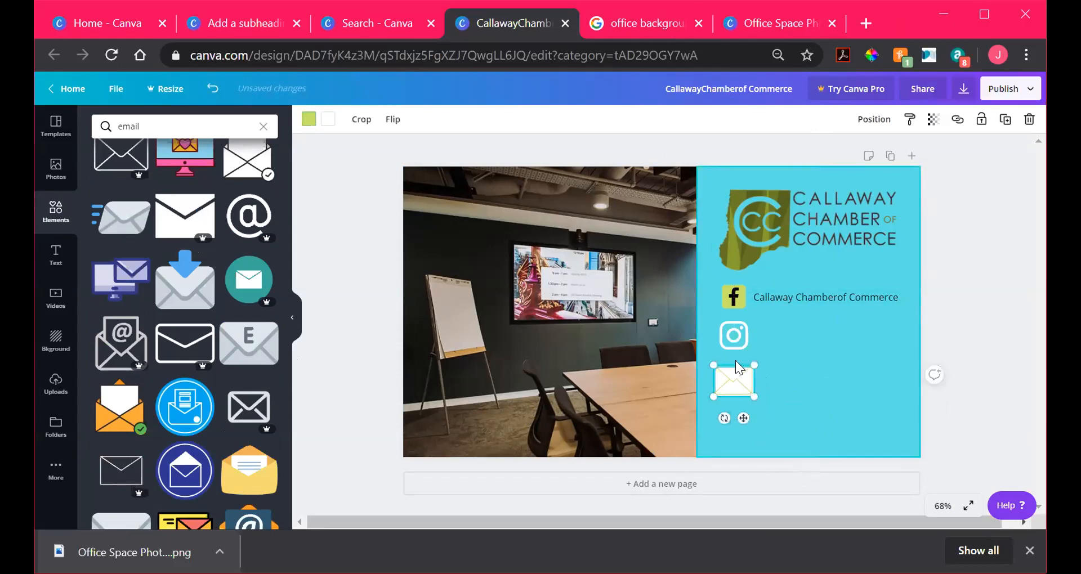
left_click(805, 293)
left_click_drag(805, 293, 810, 379)
Step: Replace the copied text with the chamber's marketing email address and align it beside the envelope
double_click(813, 386)
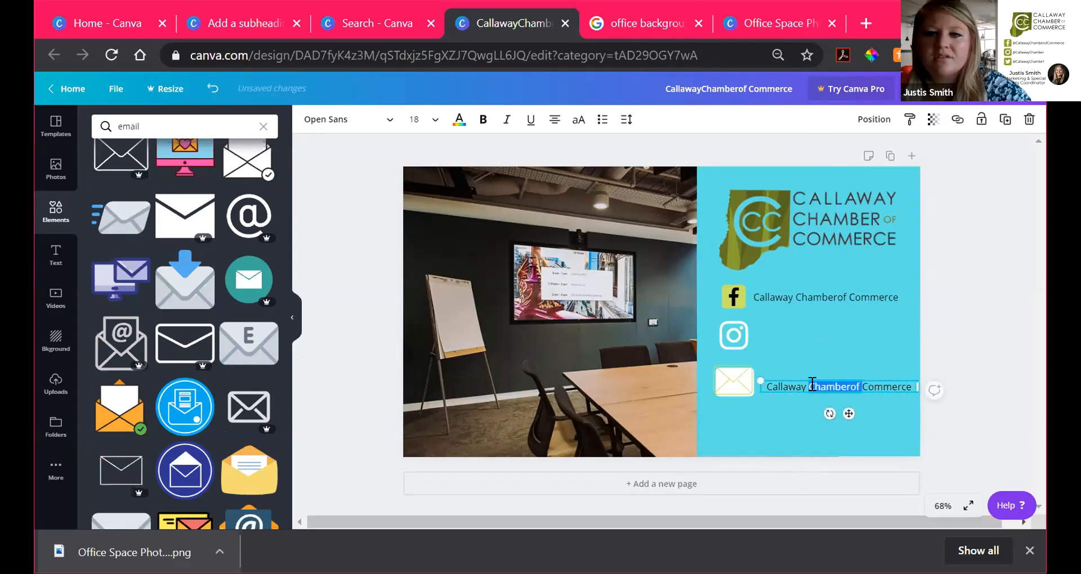
key("ctrl+a")
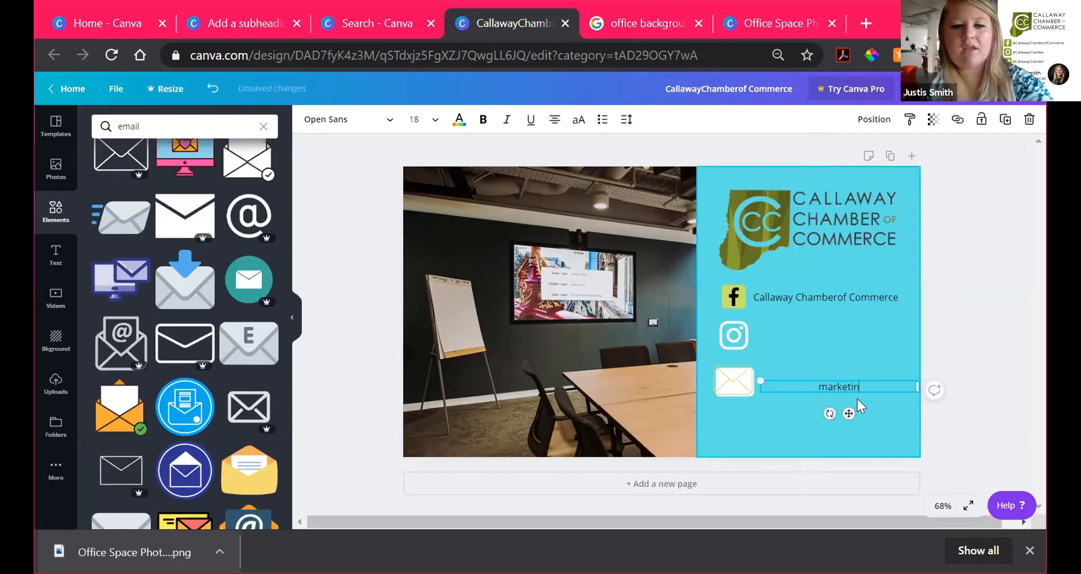
left_click(879, 376)
left_click_drag(873, 387, 870, 386)
left_click(880, 415)
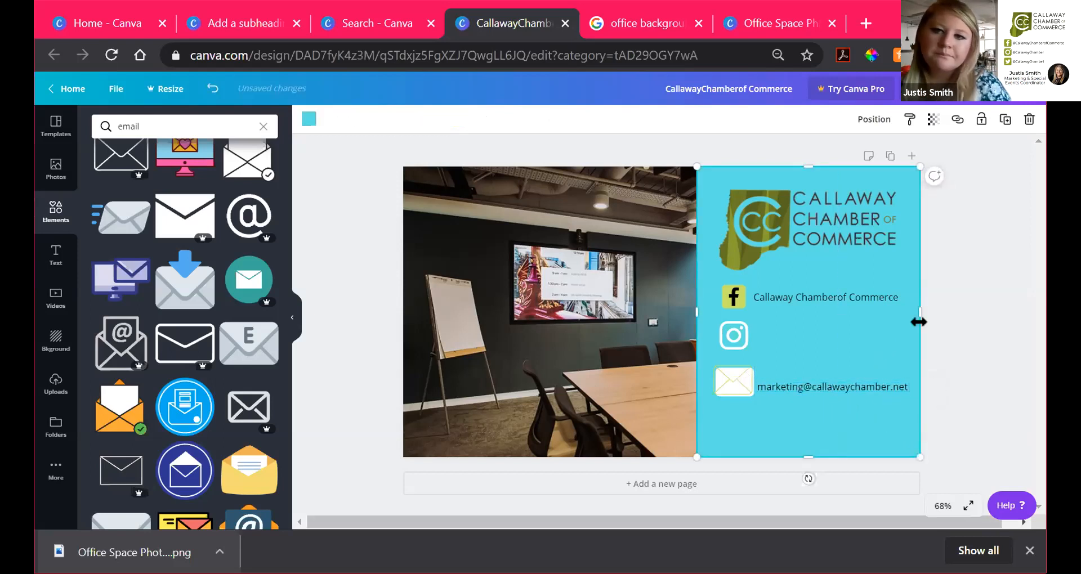